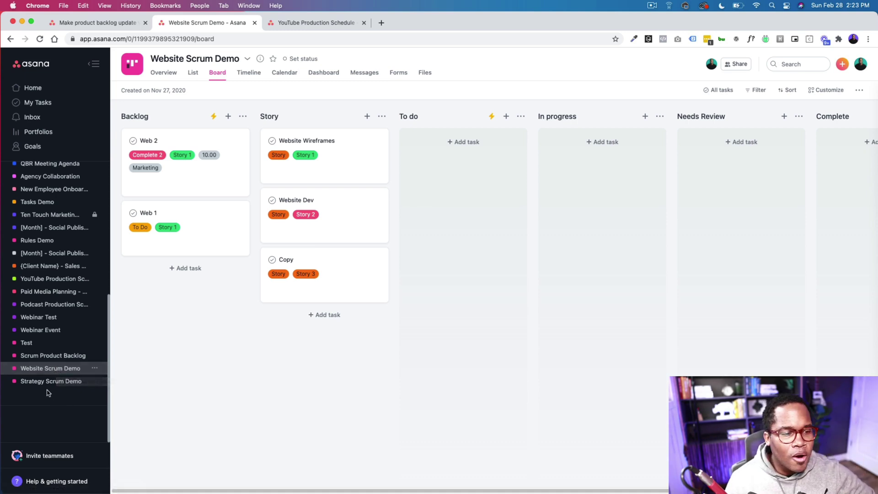
Review the Strategy Scrum Demo project in list and board views, and open the Website Scrum Demo board
left_click(49, 385)
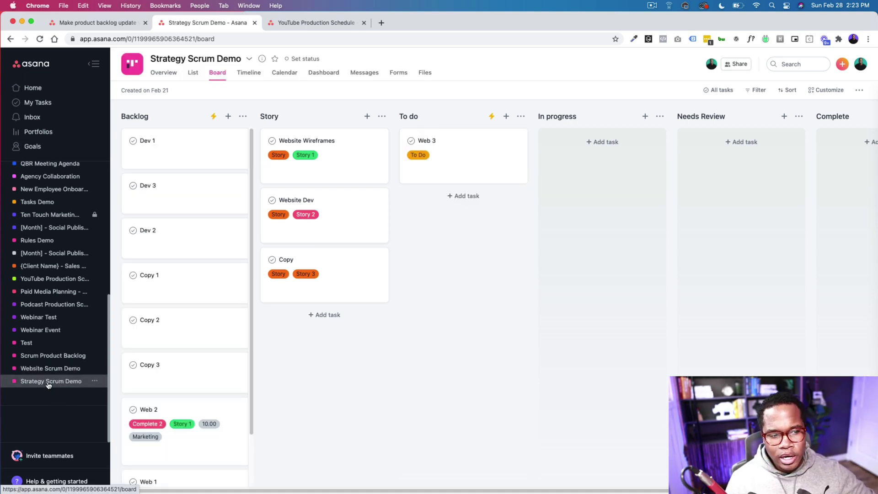
left_click(193, 74)
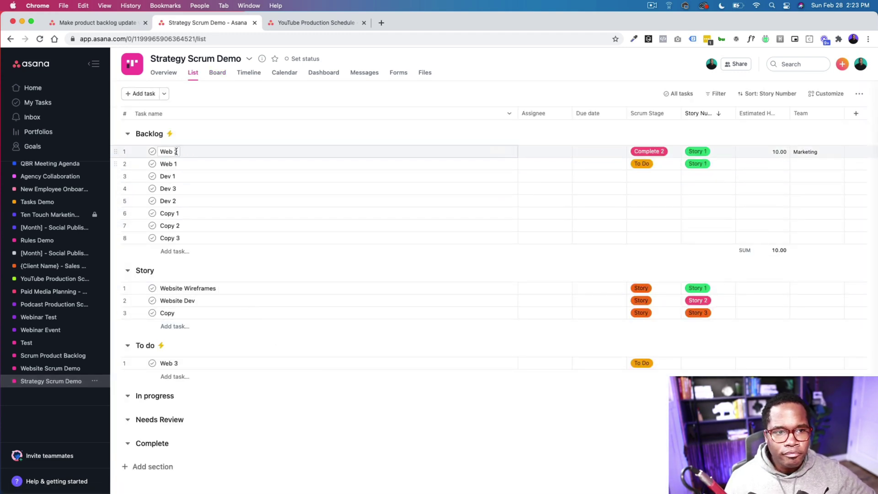
left_click(218, 72)
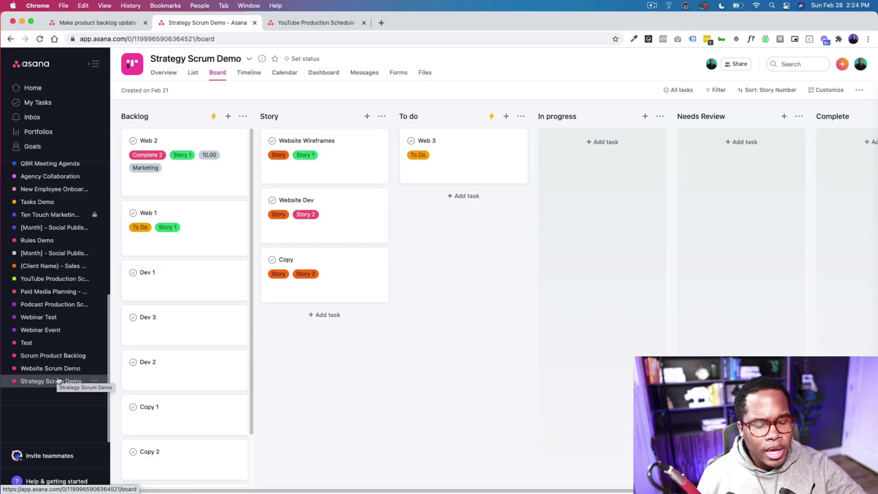
left_click(57, 369)
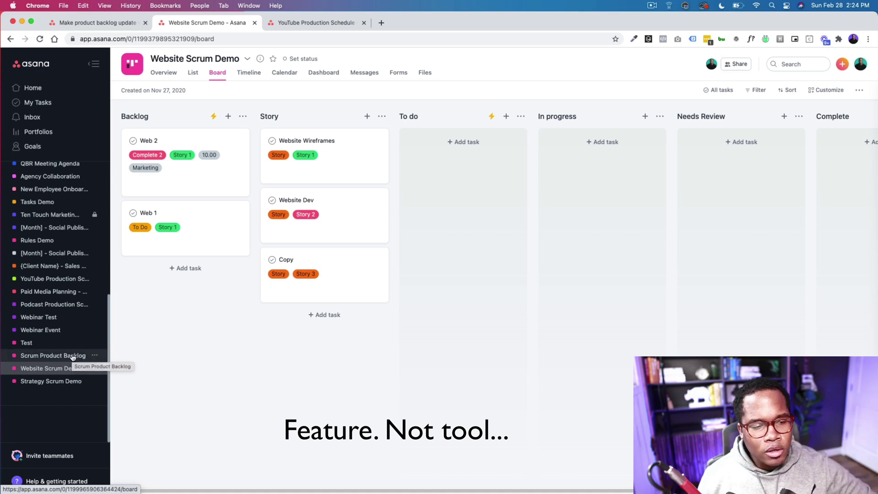
Open the Scrum Product Backlog project in list view and look through all of its backlog tasks
left_click(71, 356)
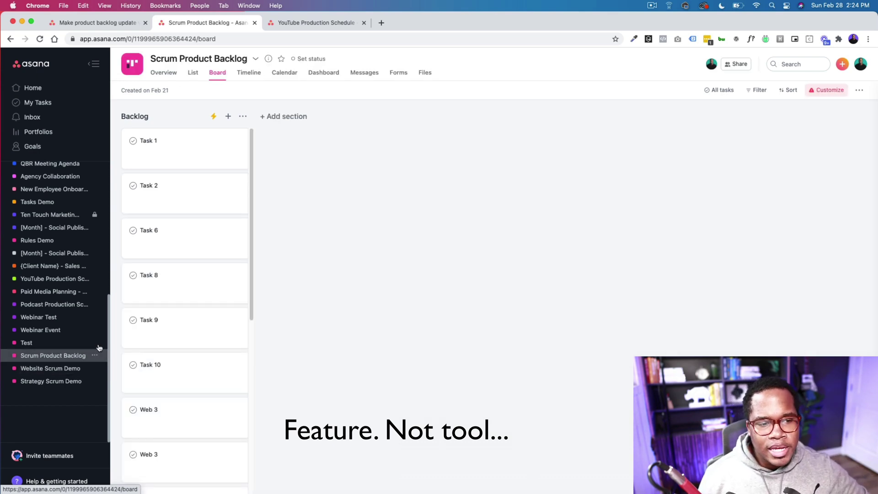
left_click(195, 79)
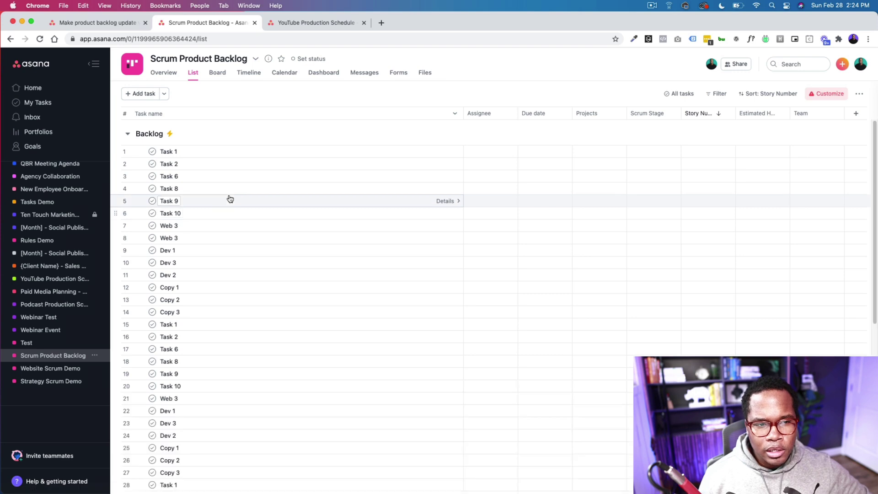
scroll(209, 190, "down", 7)
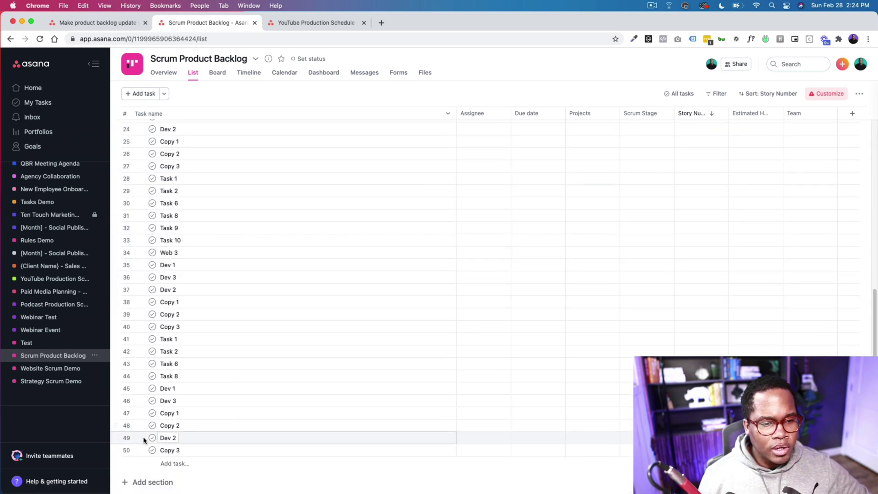
scroll(165, 442, "up", 7)
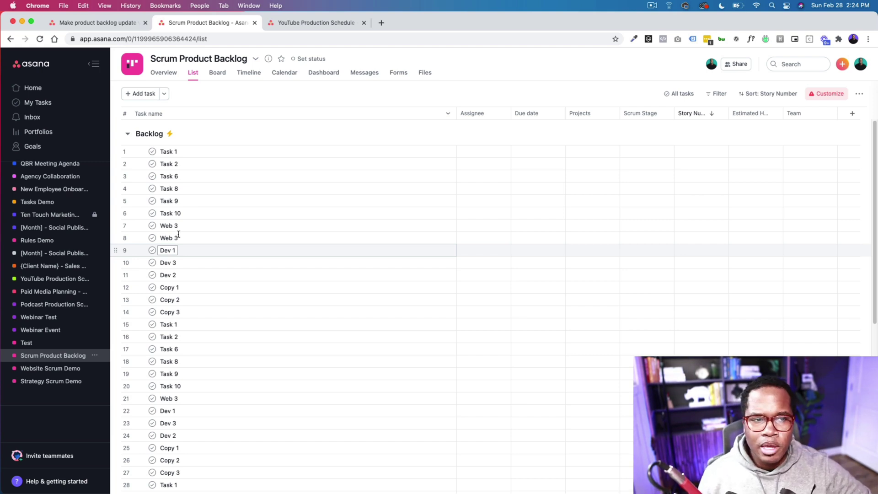
Give the first ten backlog tasks, Task 1 through Dev 3, a date range of February 28 to March 14, 2021
left_click(165, 155)
left_click(170, 265, "shift")
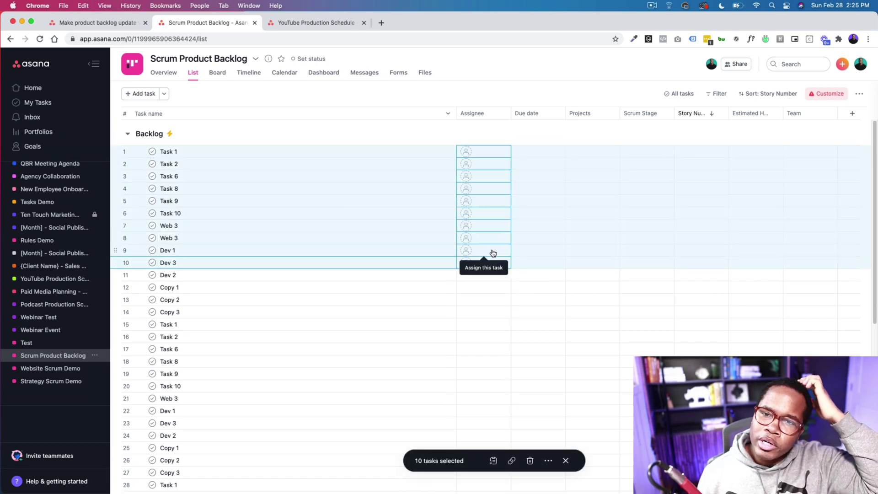
left_click(536, 155)
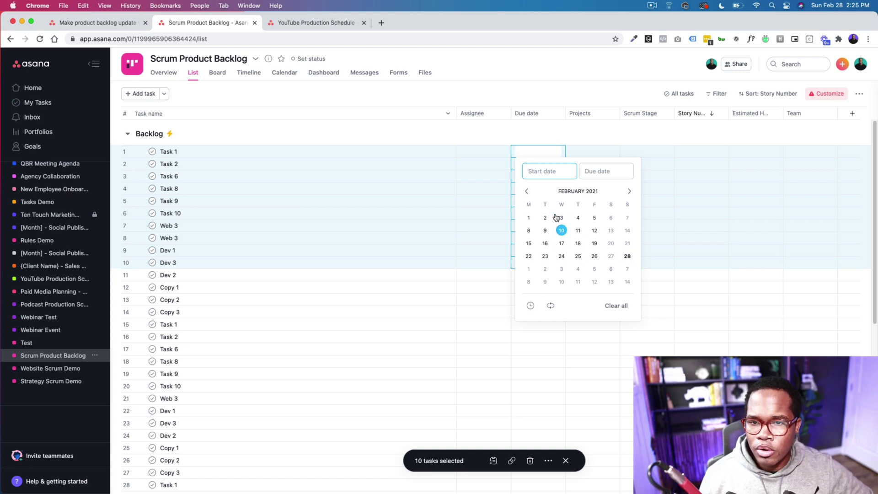
left_click(627, 256)
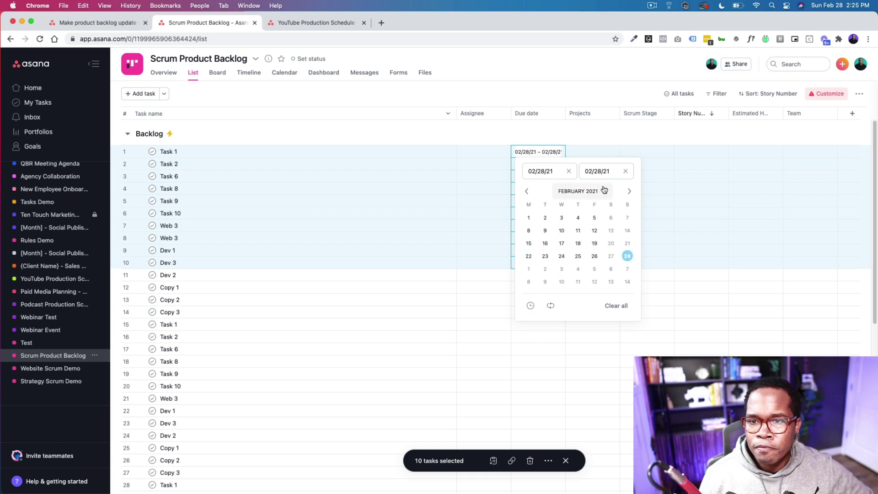
left_click(629, 192)
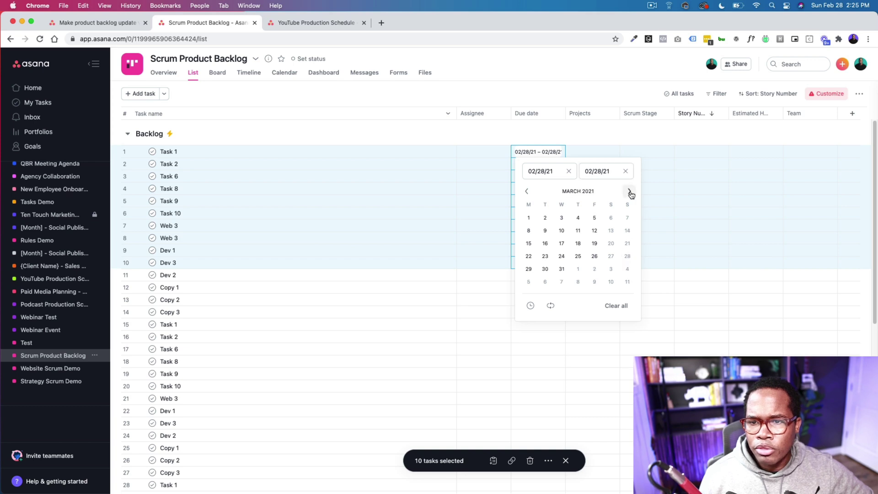
left_click(627, 231)
left_click(591, 338)
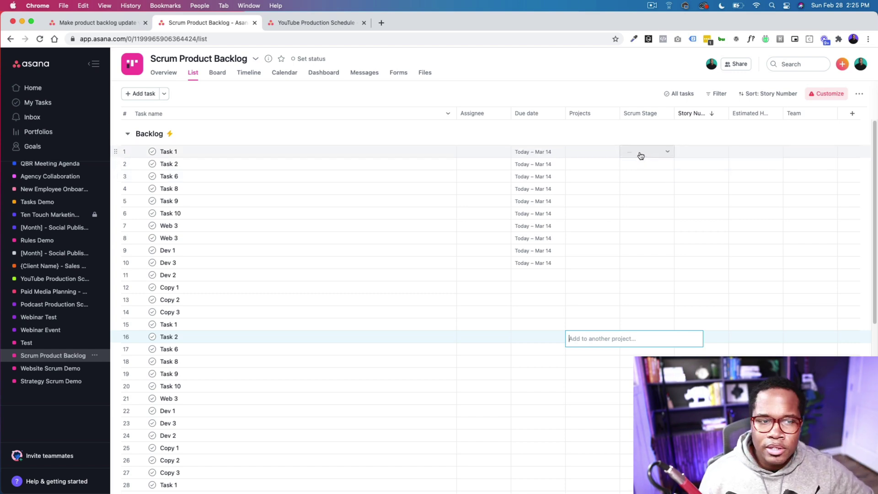
Set the Scrum Stage of the first ten backlog tasks to Backlog
left_click(166, 151)
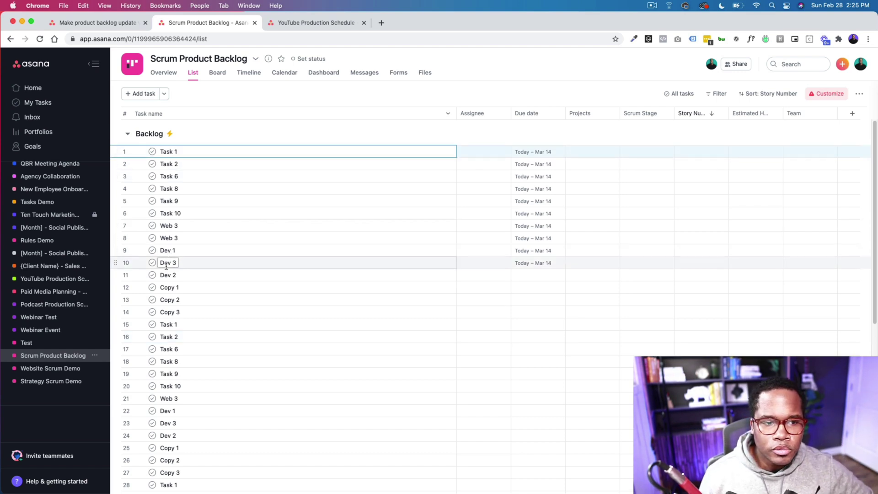
left_click(640, 153)
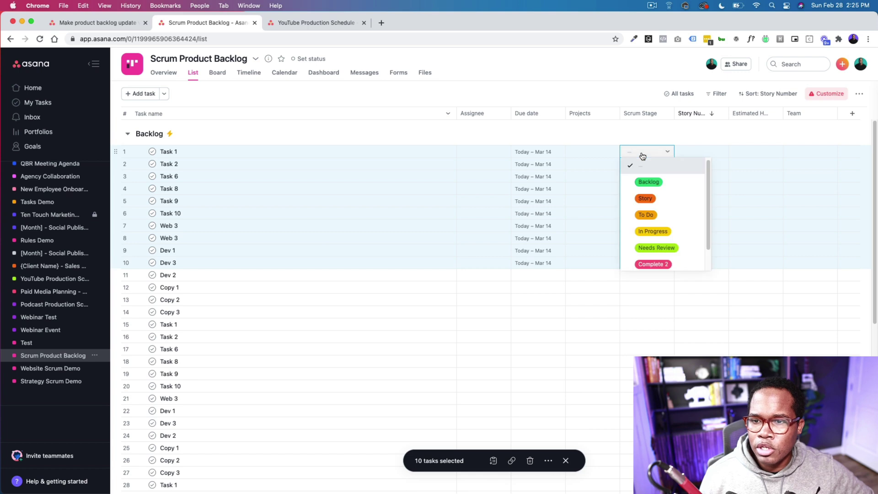
left_click(655, 183)
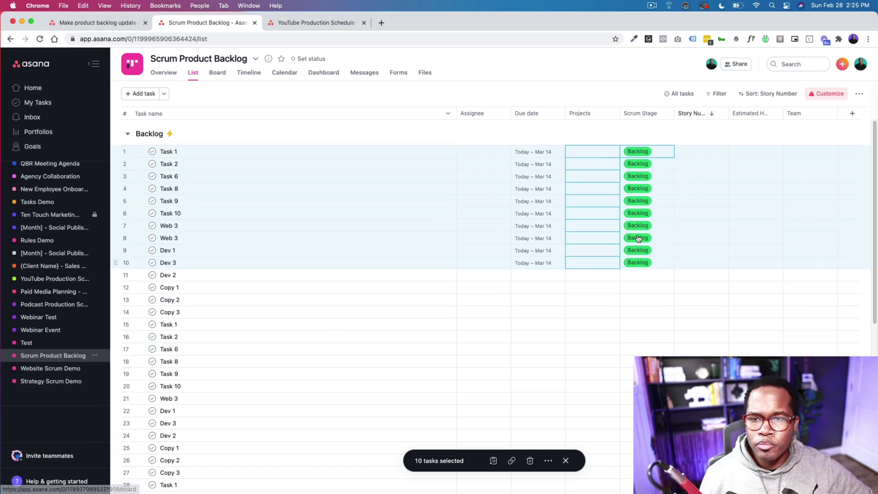
Add the first ten backlog tasks to the Website Scrum Demo project as well
left_click(581, 153)
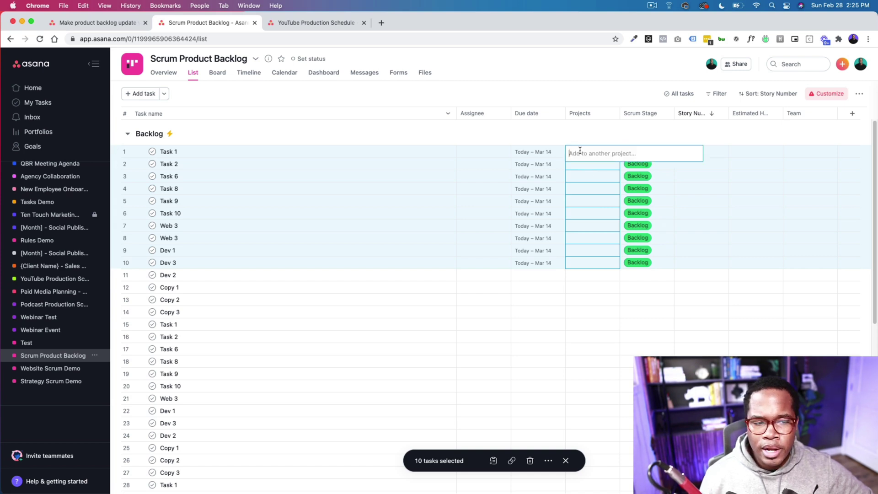
type("website")
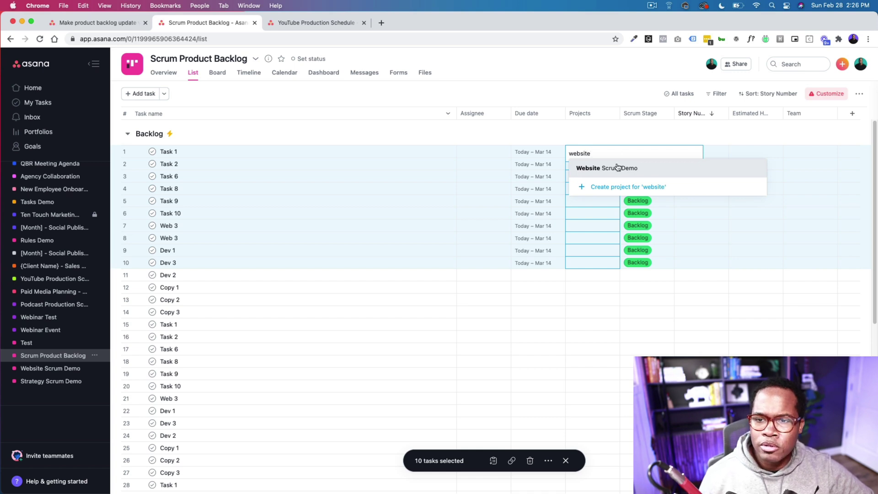
left_click(617, 167)
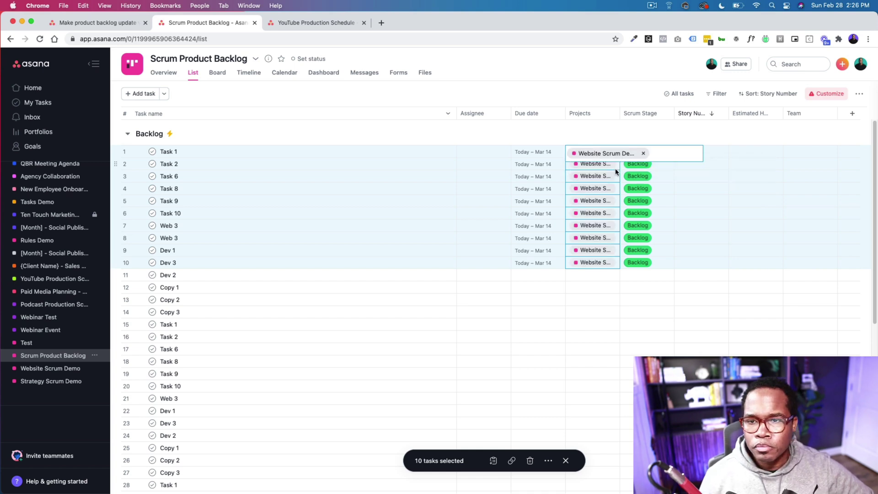
left_click(516, 133)
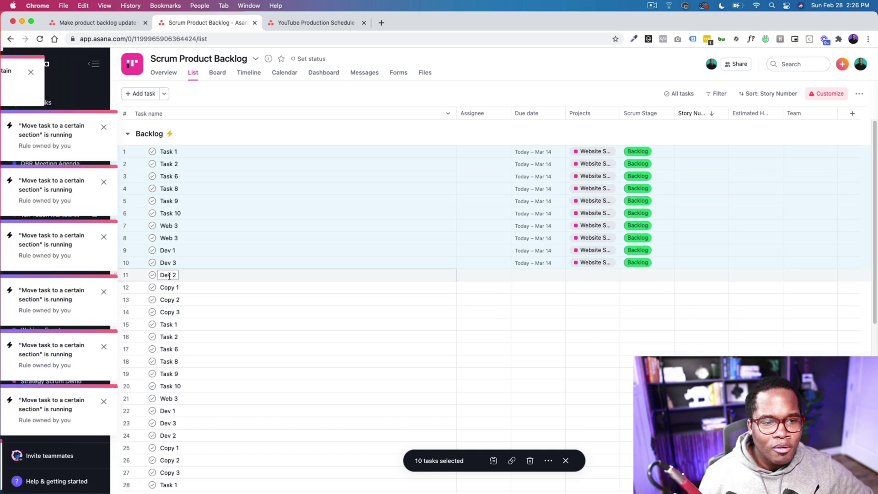
Give backlog tasks 11 to 20, Dev 2 through Task 10, a date range of March 14 to March 28, 2021
left_click_drag(170, 276, 170, 387)
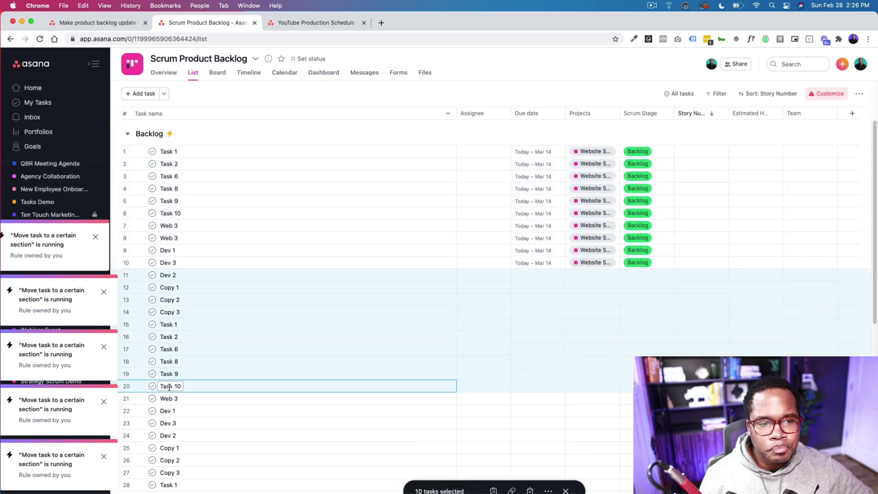
left_click(520, 276)
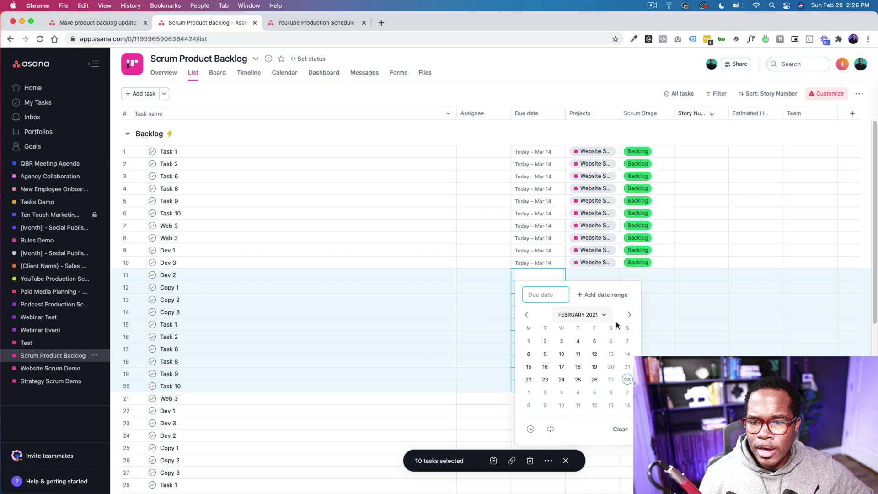
left_click(603, 295)
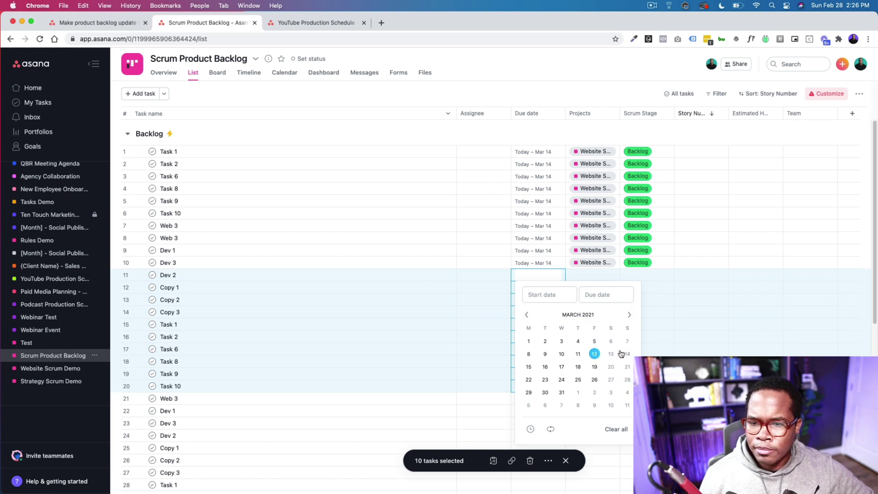
left_click(627, 379)
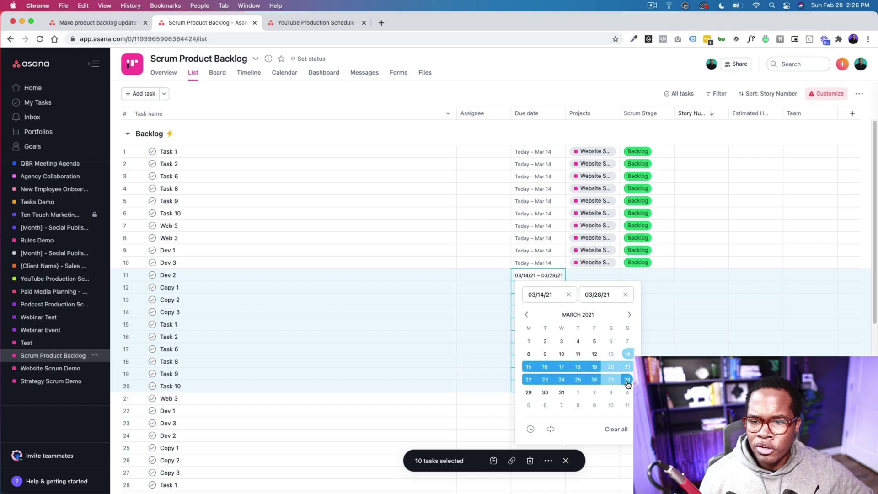
left_click(577, 135)
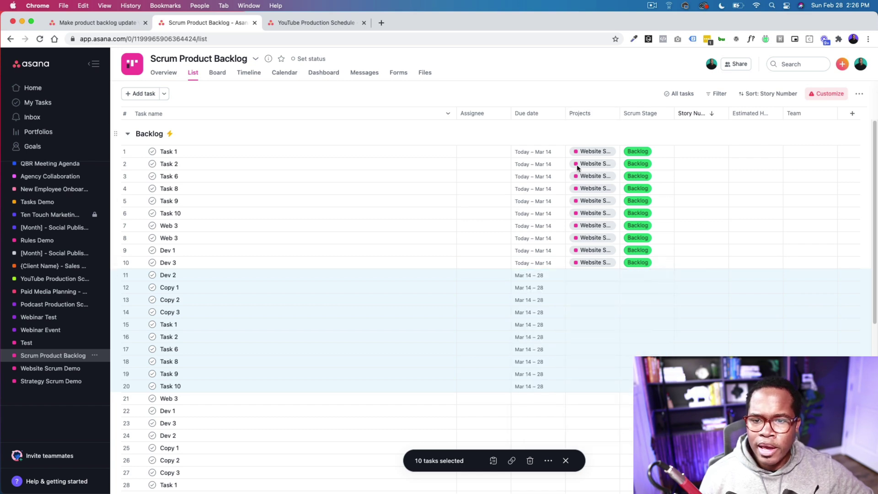
Add backlog tasks 11 to 20 to the Strategy Scrum Demo project and set their Scrum Stage to Backlog
left_click(586, 277)
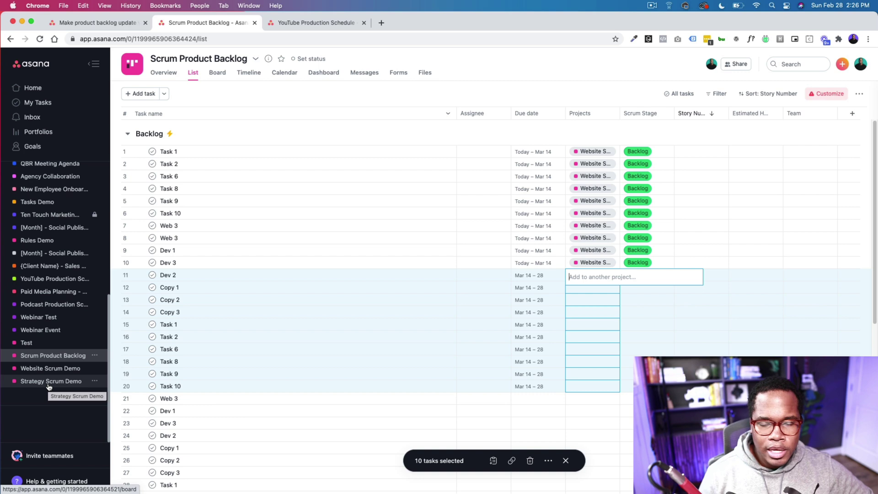
type("stra")
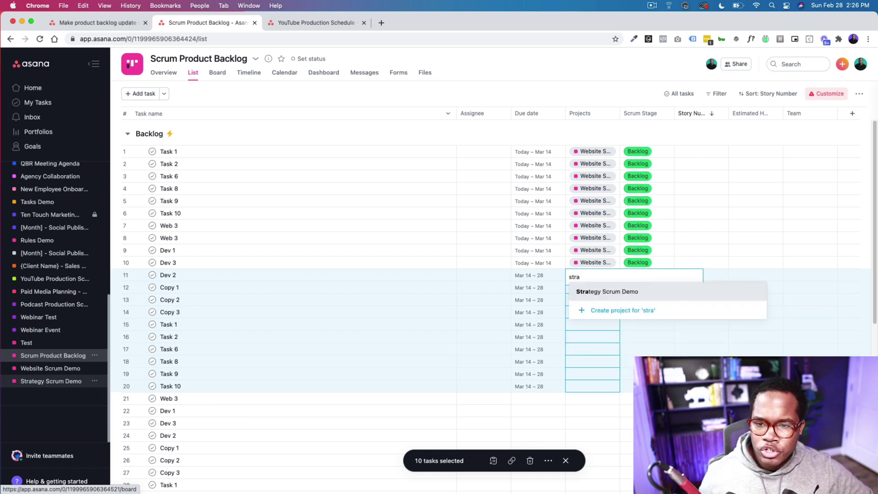
left_click(595, 292)
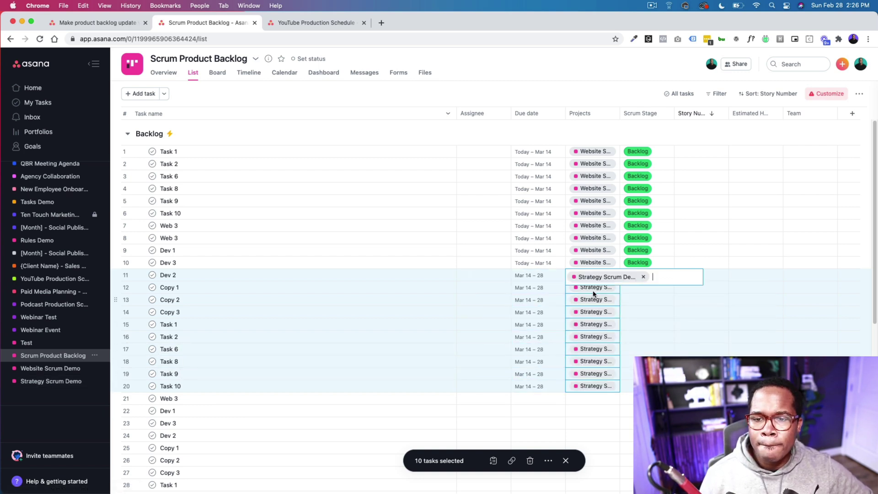
left_click(487, 140)
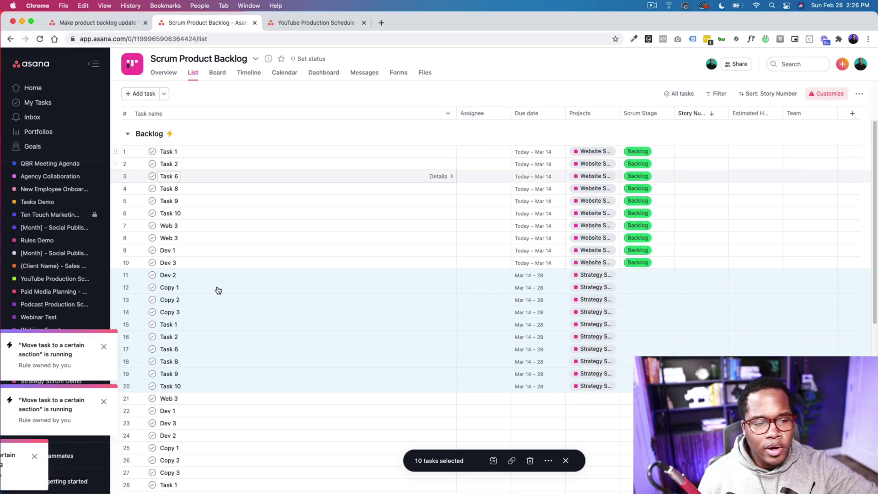
left_click(647, 276)
left_click(659, 304)
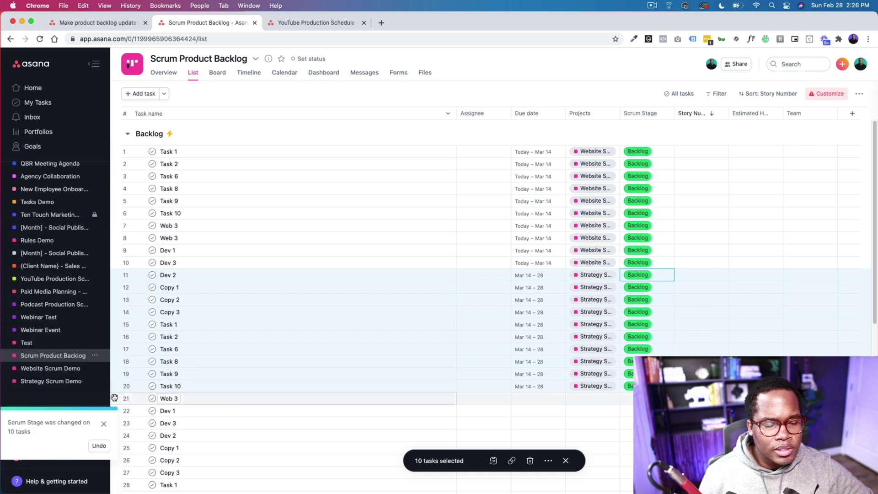
Check the ten added tasks in the Website Scrum Demo list and open the details of Task 1
left_click(50, 369)
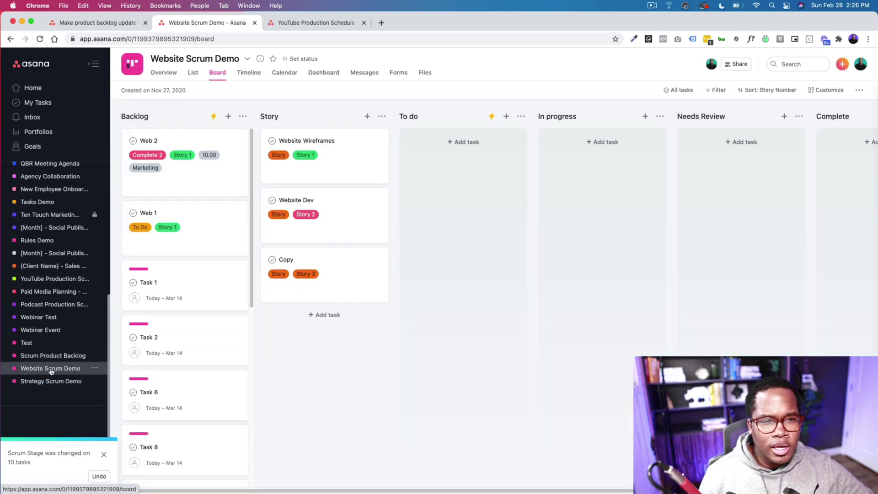
left_click(193, 74)
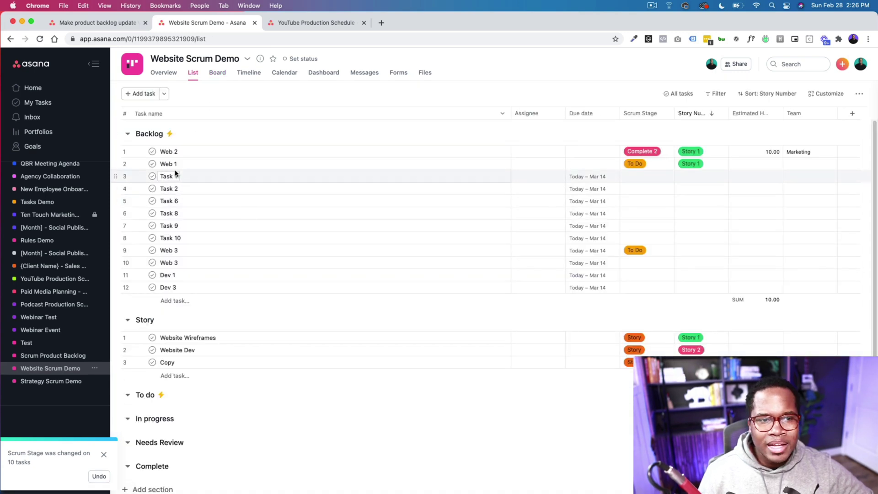
left_click_drag(167, 176, 178, 176)
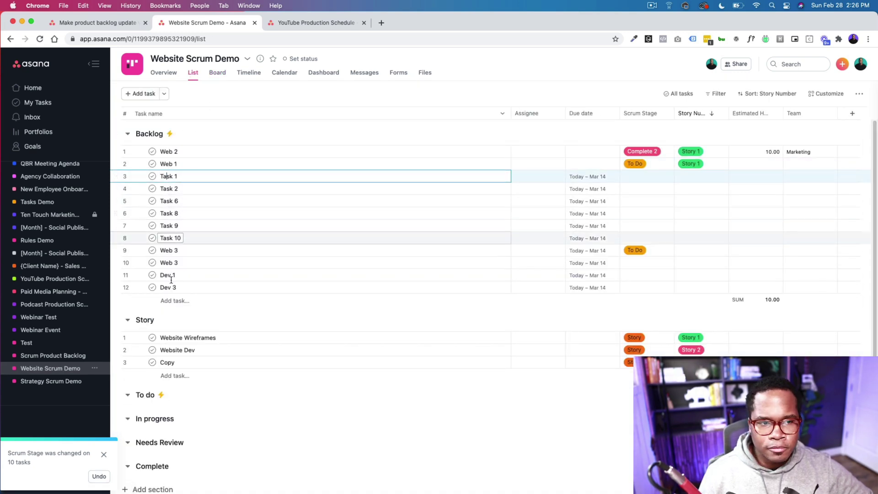
left_click(171, 288, "shift")
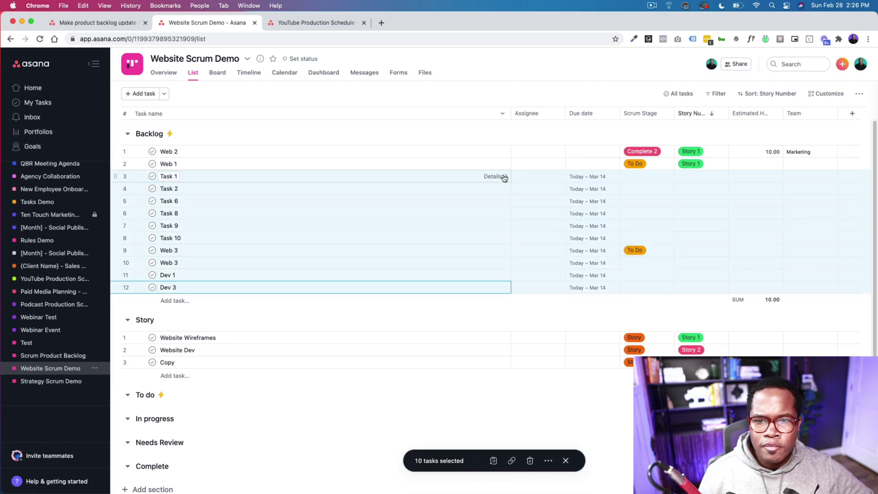
left_click(502, 179)
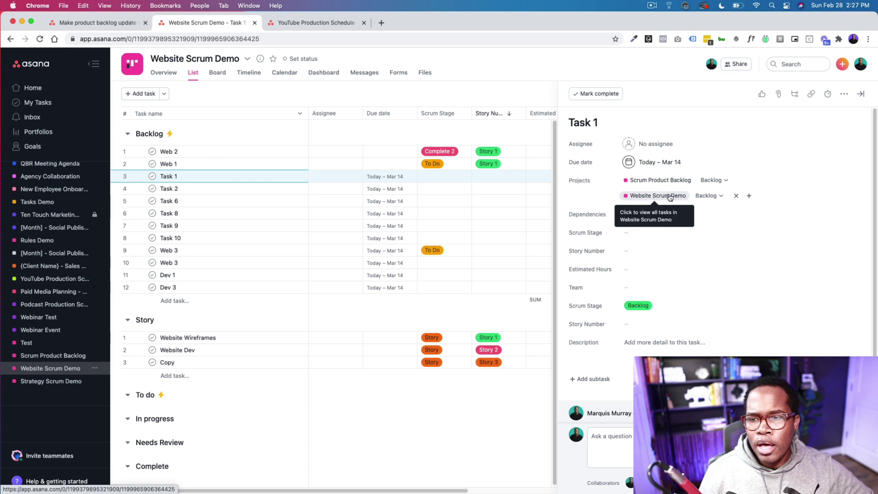
Close the details of Task 1, move it from Backlog to the To do section, and set its Story Number to Story 1
left_click(860, 93)
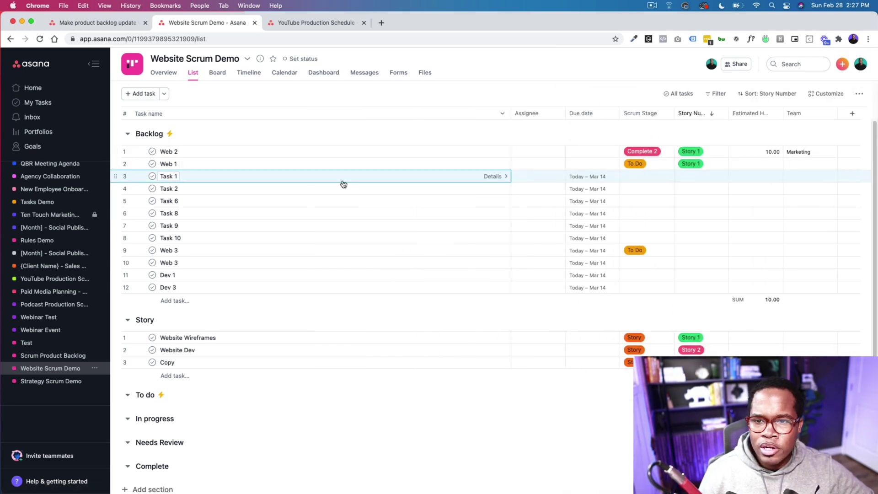
left_click_drag(116, 176, 155, 402)
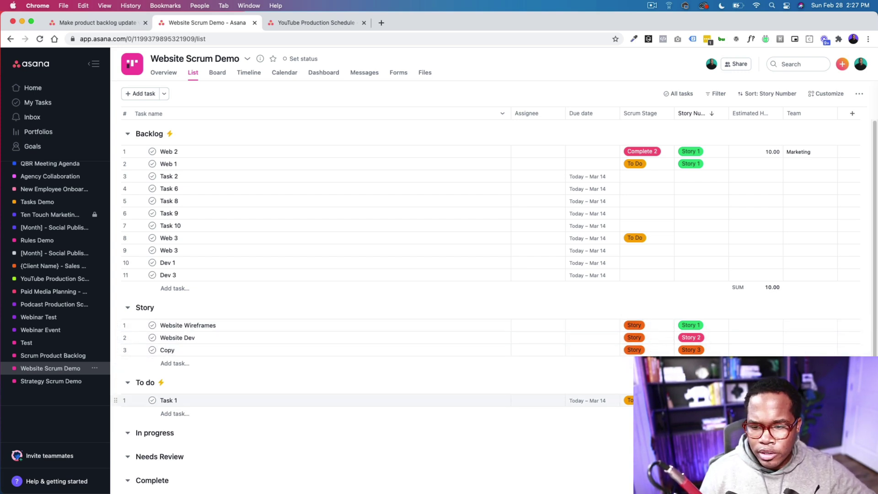
left_click(691, 338)
left_click(699, 347)
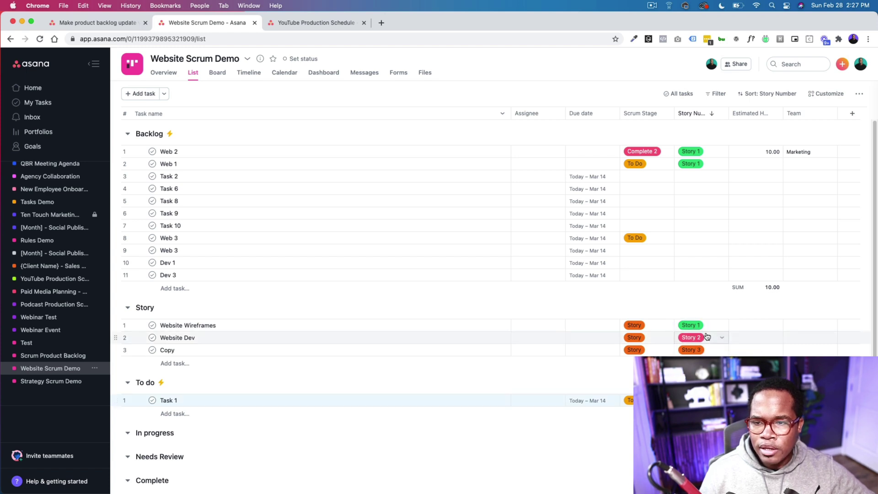
Set the Story Number of backlog tasks Task 2, Task 6, Task 8 and Task 9 to Story 2
left_click(167, 176)
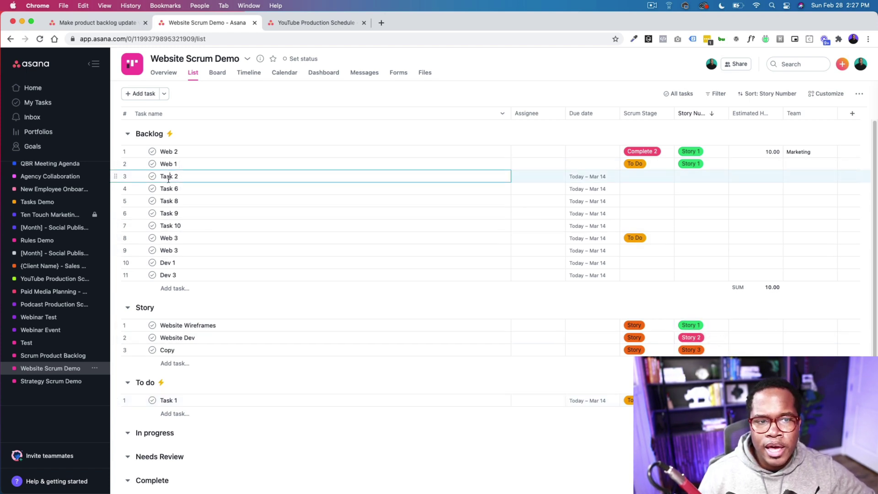
left_click(172, 213, "shift")
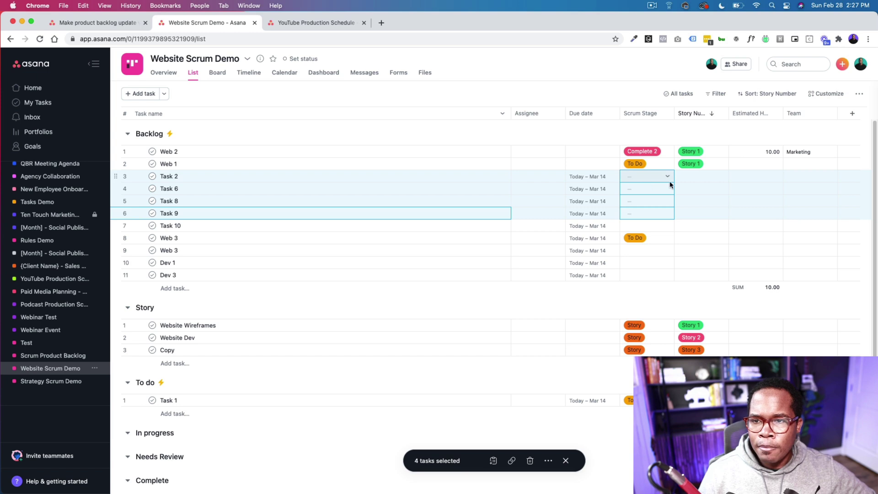
left_click(682, 179)
left_click(692, 221)
Set the Story Number of Task 10, both dated Web 3 tasks, Dev 1 and Dev 3 to Story 1
left_click(166, 226)
left_click(169, 275, "shift")
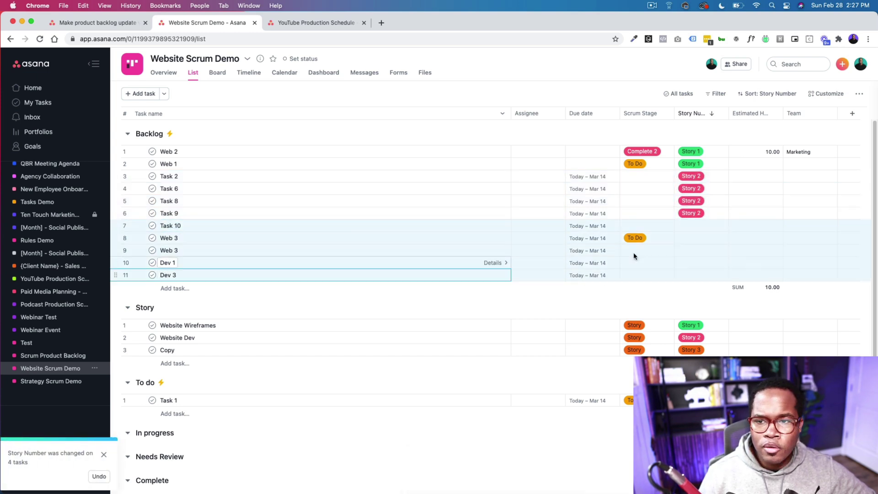
left_click(700, 225)
left_click(700, 258)
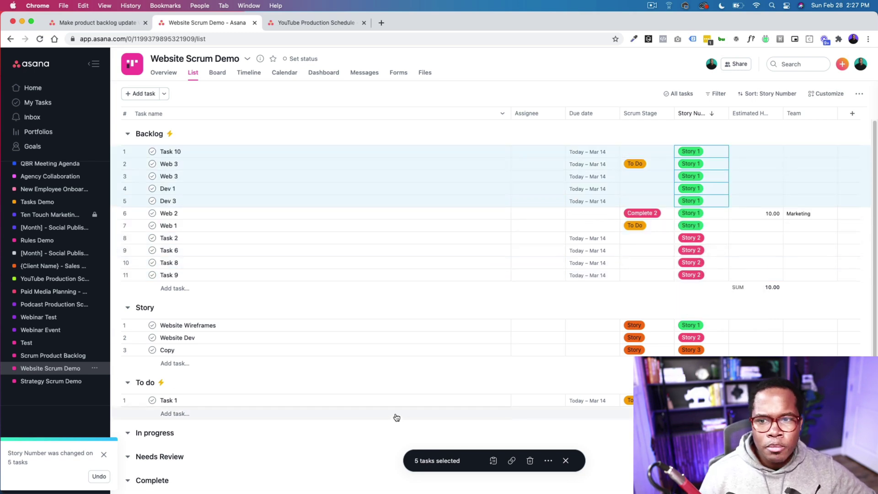
Mark the five selected tasks, Task 10 through Dev 3, as complete and check them in the project's board view
left_click(152, 151)
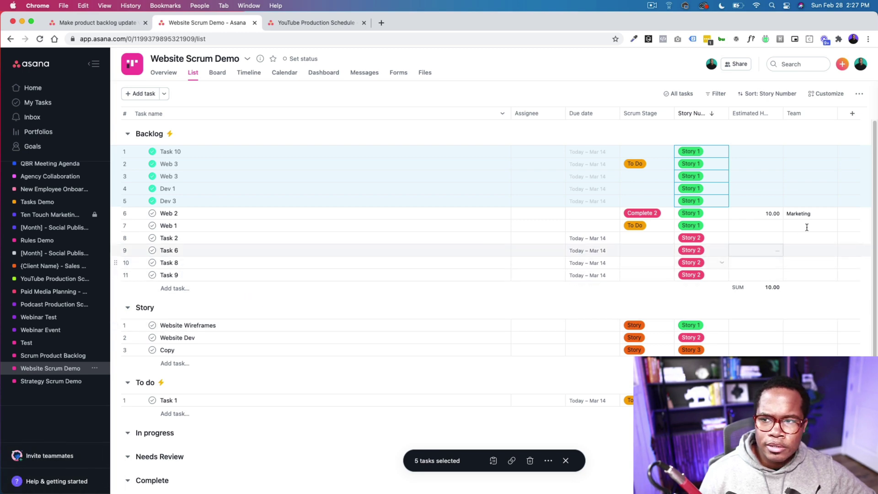
left_click(217, 74)
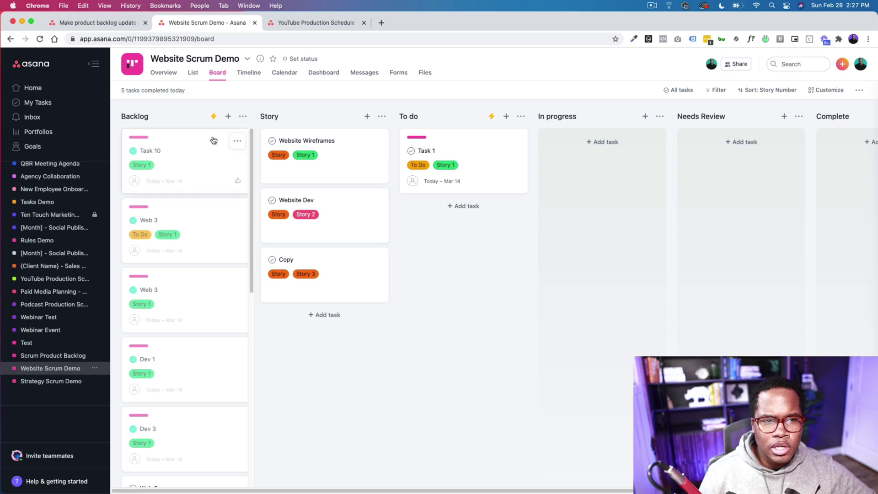
left_click(193, 73)
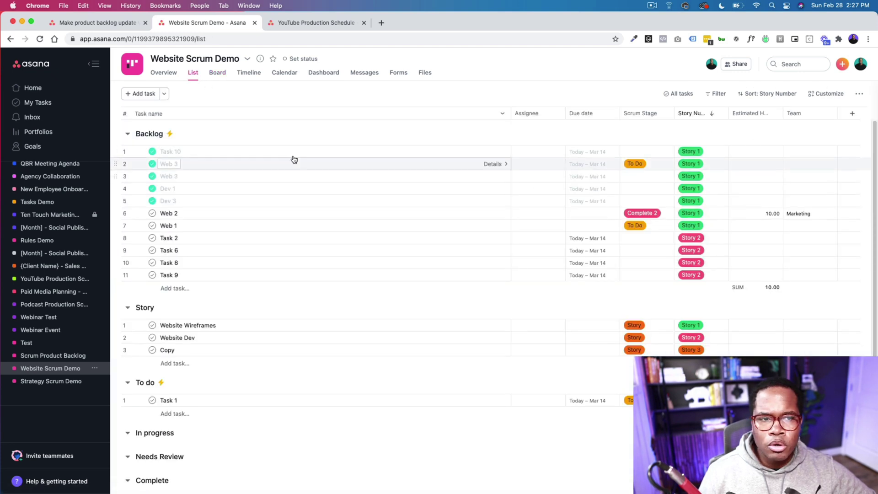
Move the five completed tasks from the Backlog section to the Complete section and clear the selection
left_click(145, 155)
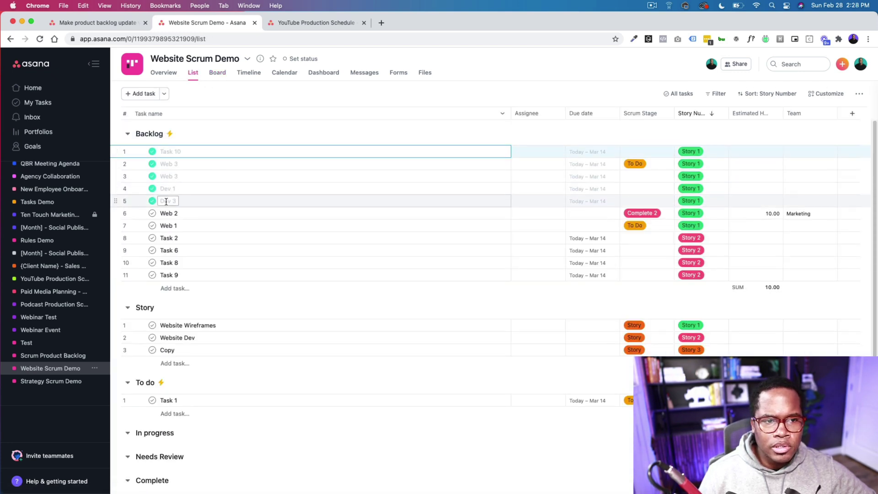
left_click_drag(117, 151, 157, 461)
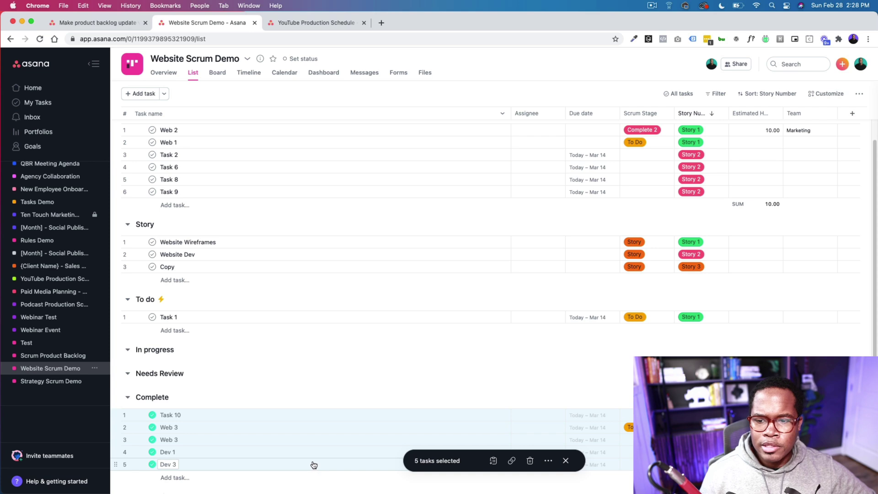
left_click(566, 461)
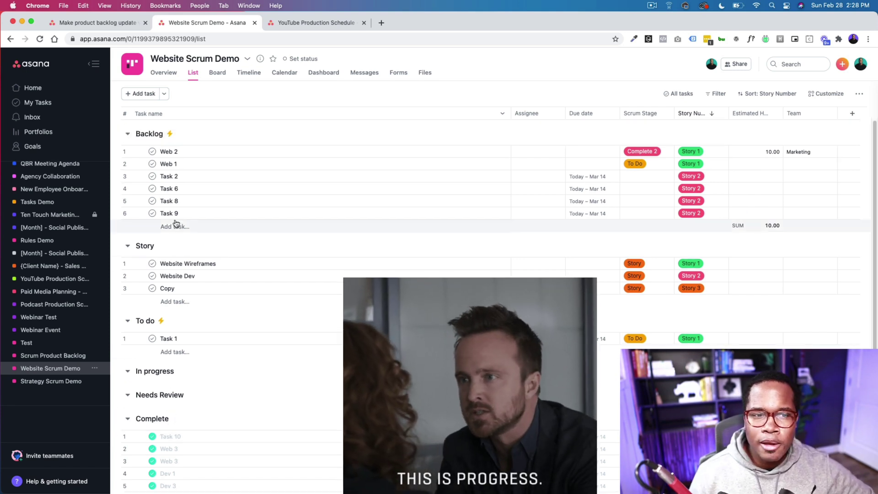
Check the Complete section and filter the Website Scrum Demo list to incomplete tasks only
scroll(198, 433, "down", 1)
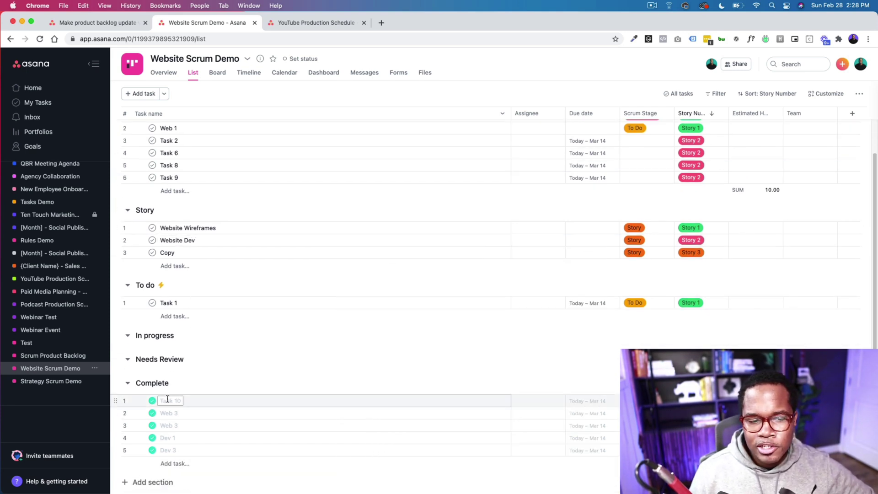
scroll(186, 413, "up", 3)
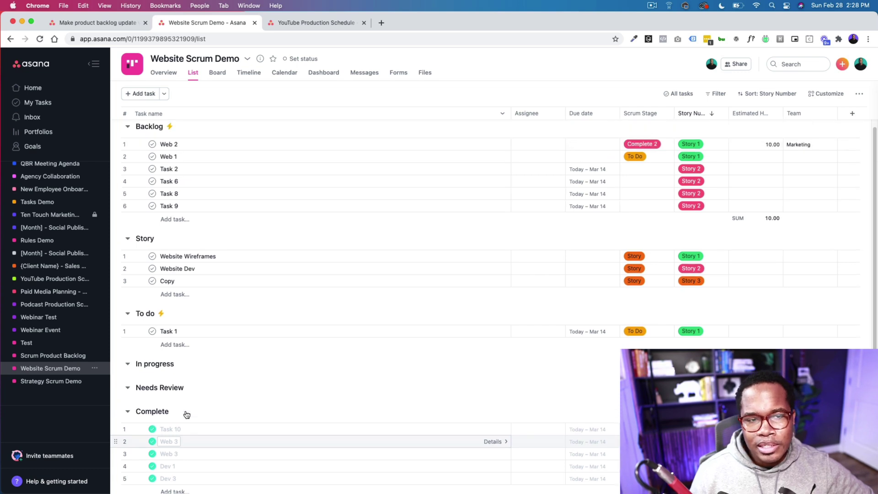
scroll(186, 409, "down", 3)
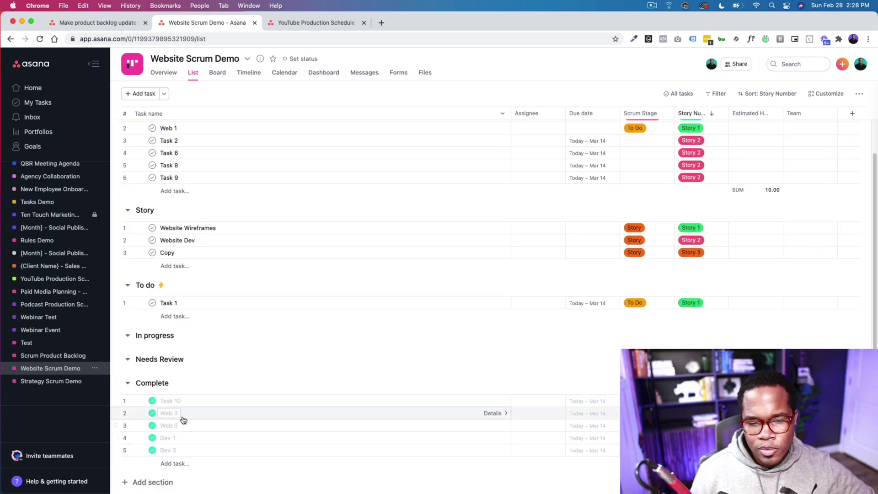
left_click(683, 94)
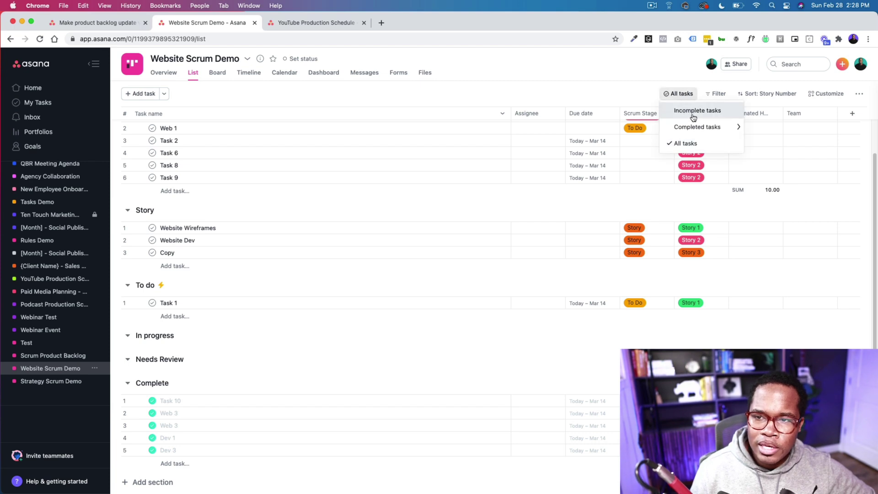
mouse_move(699, 130)
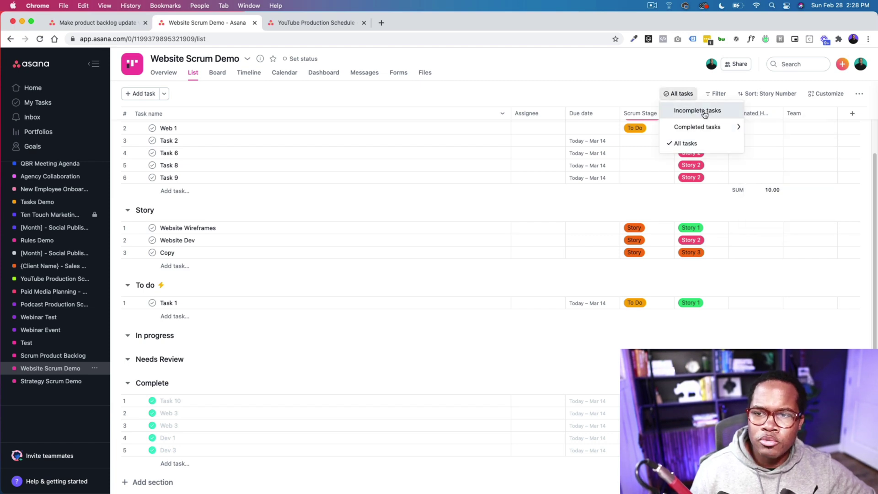
left_click(698, 110)
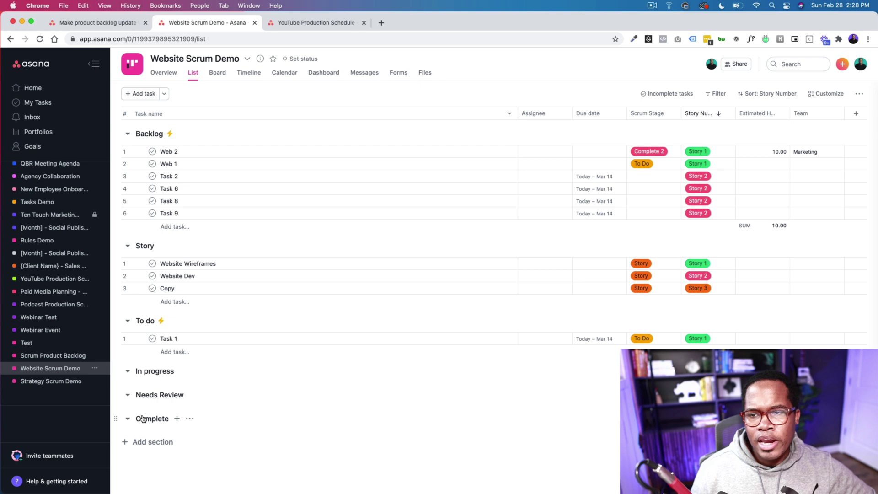
Switch the Website Scrum Demo list back to all tasks and look over its Complete section
left_click(659, 94)
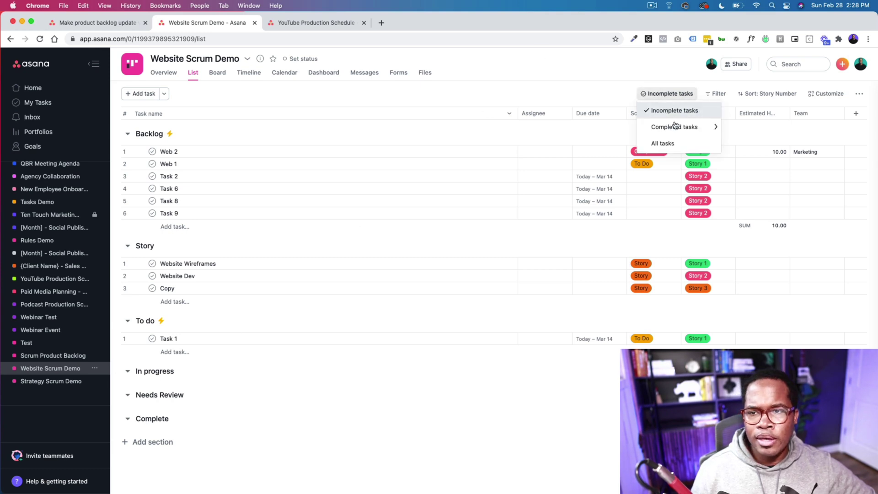
mouse_move(677, 128)
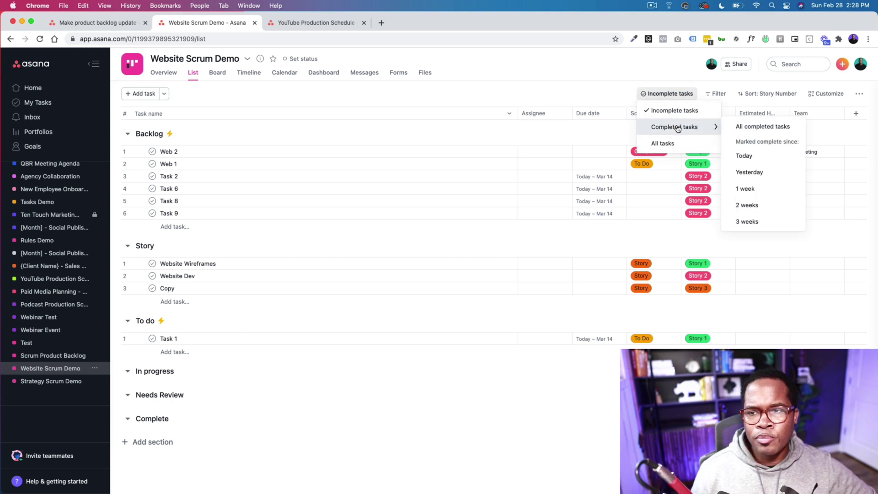
left_click(663, 143)
scroll(424, 362, "down", 2)
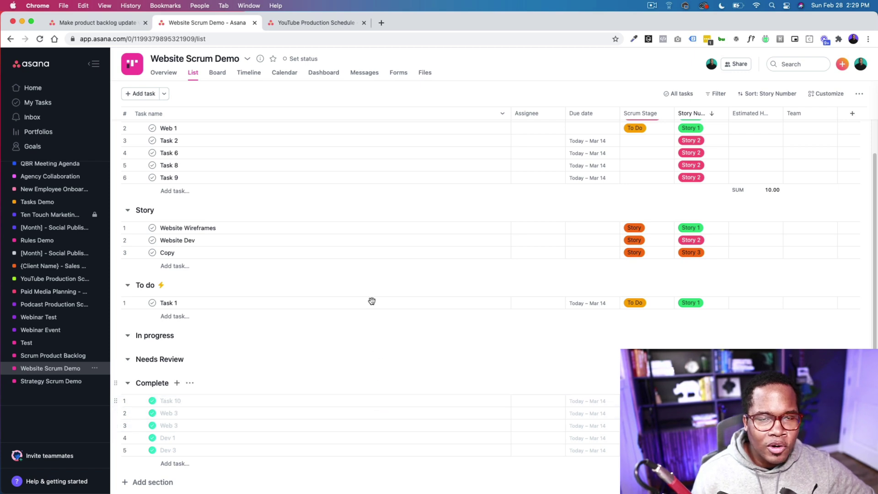
Review the dates, projects and completion of tasks in the Scrum Product Backlog list, and view the Website Scrum Demo board
left_click(311, 28)
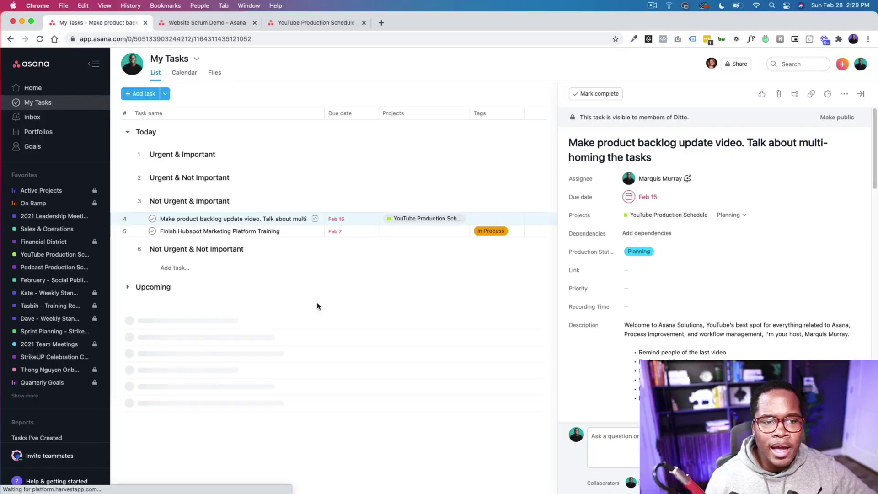
left_click(205, 23)
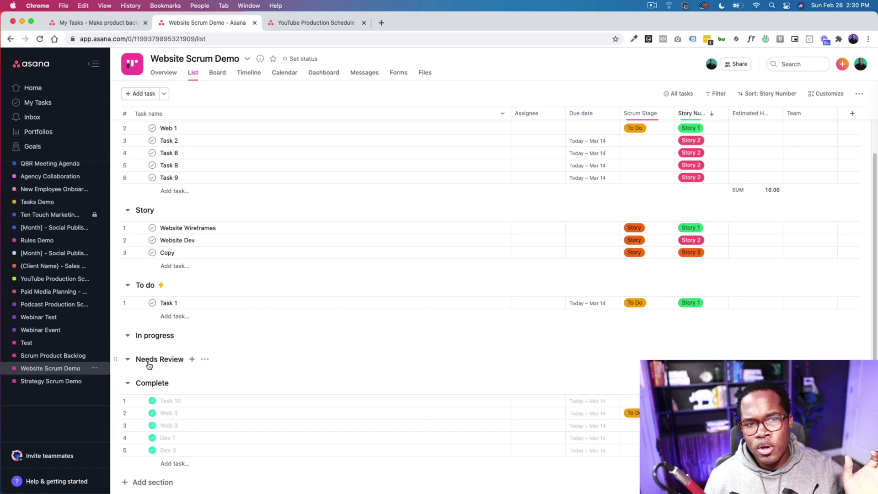
left_click(54, 357)
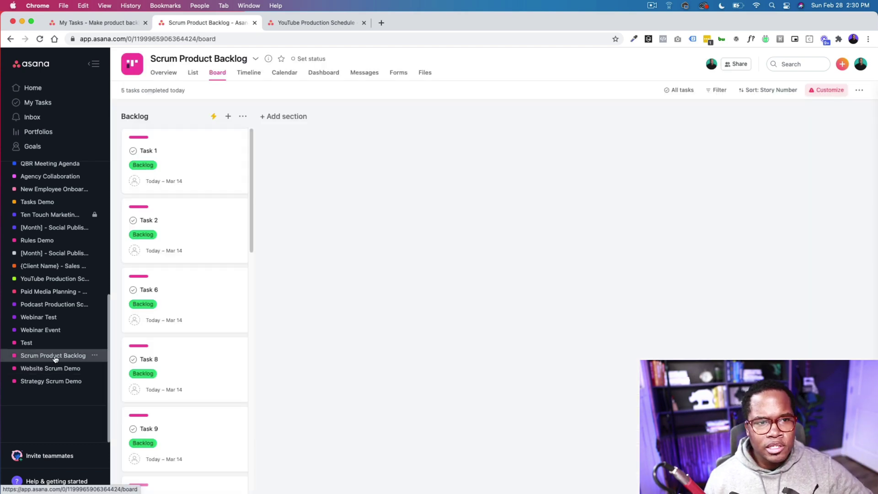
left_click(192, 75)
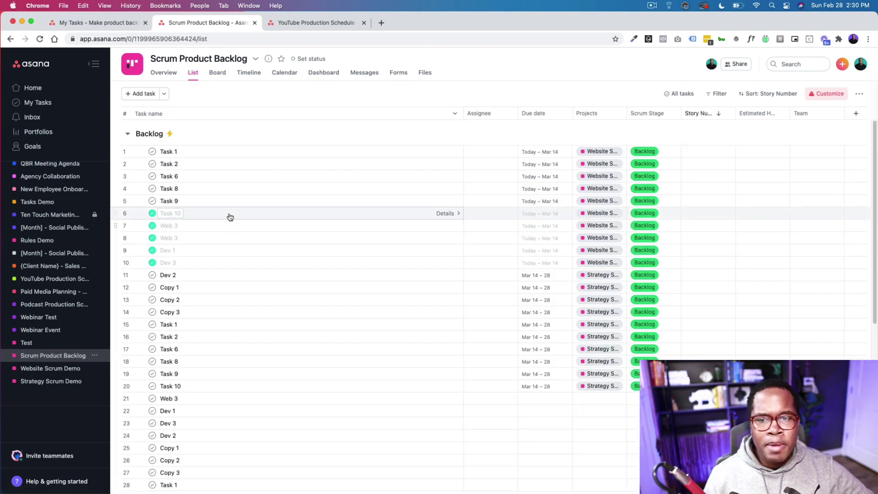
scroll(194, 255, "down", 2)
scroll(193, 254, "down", 2)
scroll(190, 233, "up", 5)
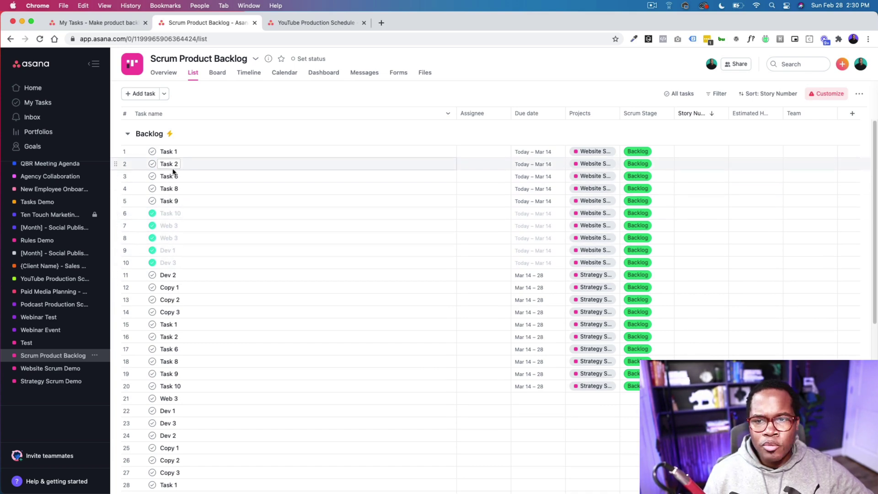
scroll(177, 206, "down", 7)
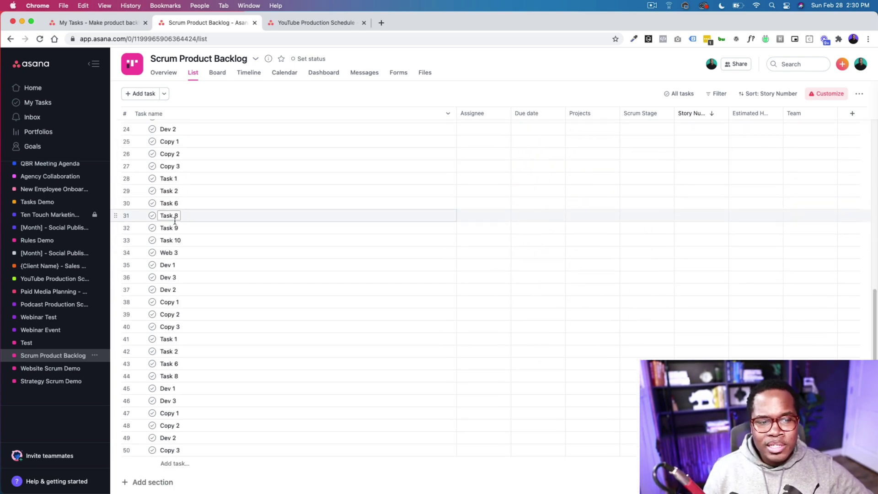
scroll(197, 327, "up", 7)
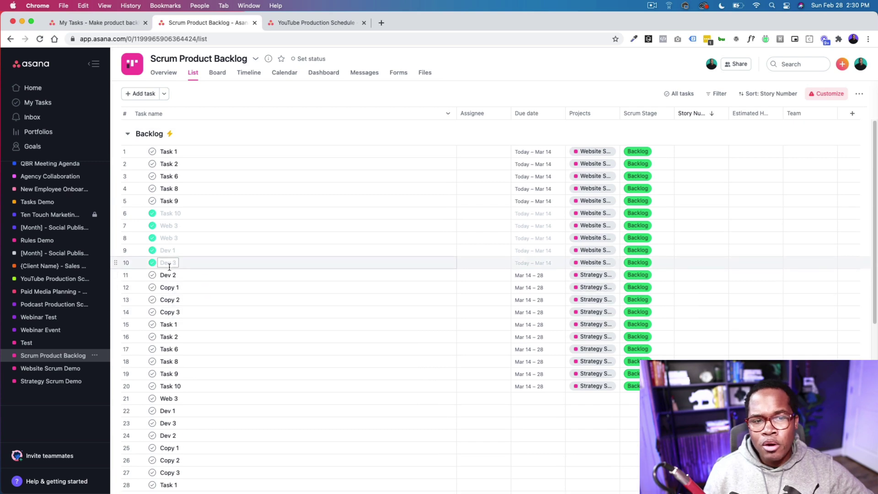
left_click(44, 371)
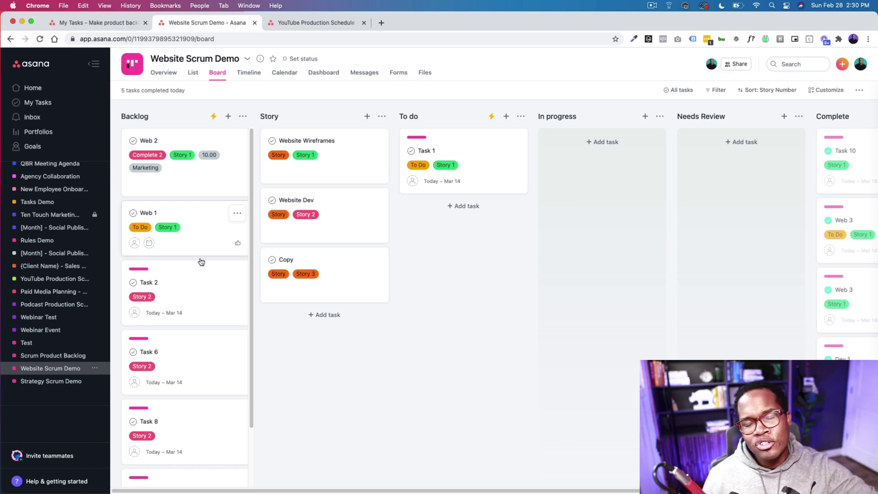
Create a new portfolio named Scrum Portfolio, public to Onboarding Demo, and open it
left_click(39, 133)
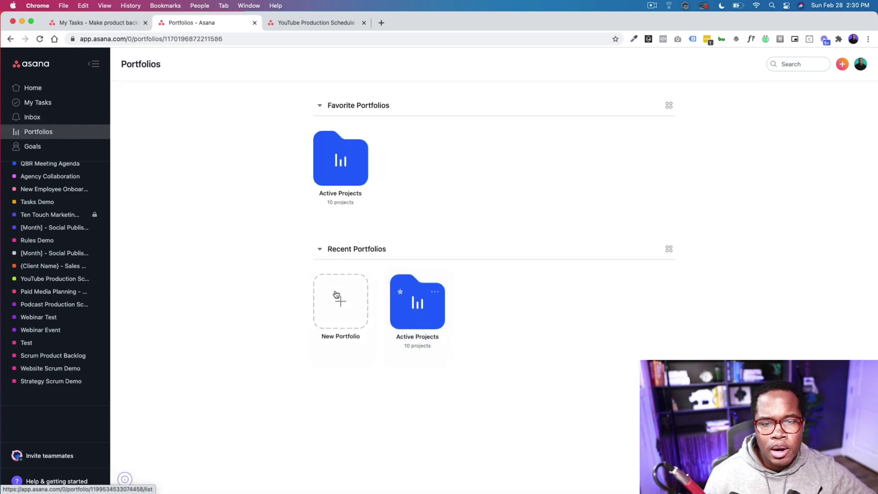
left_click(340, 295)
type("S")
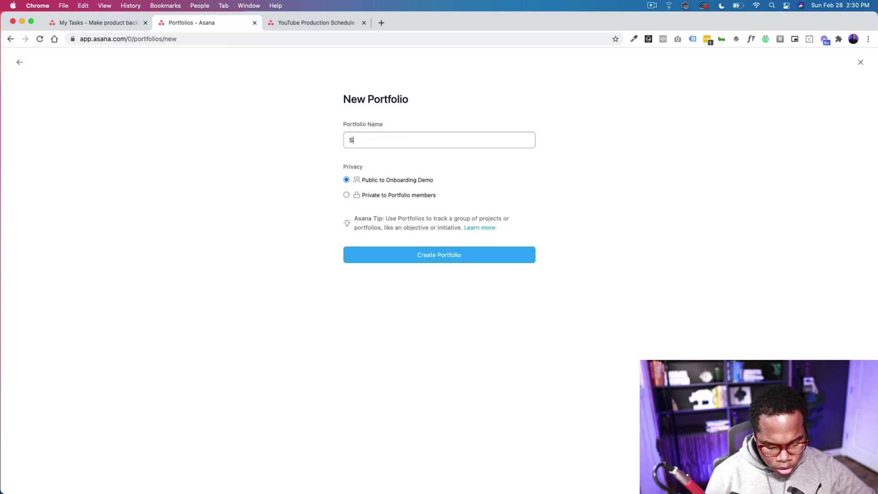
type("crum Portfol")
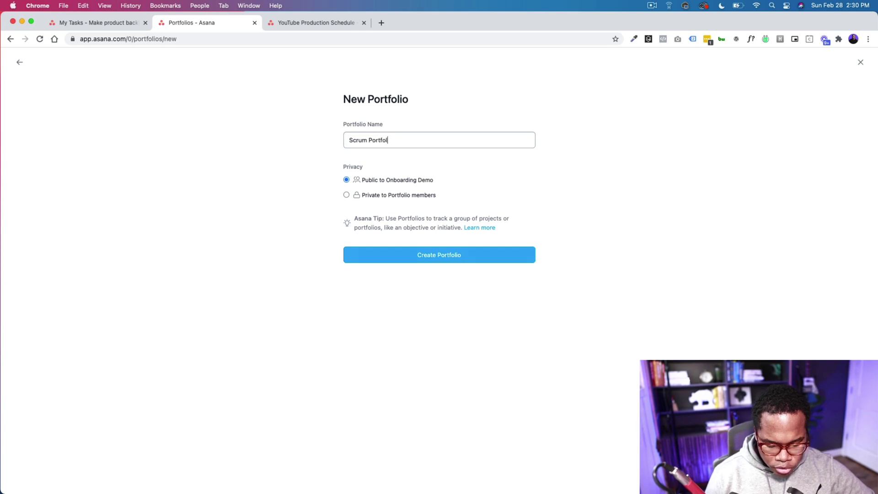
left_click(440, 261)
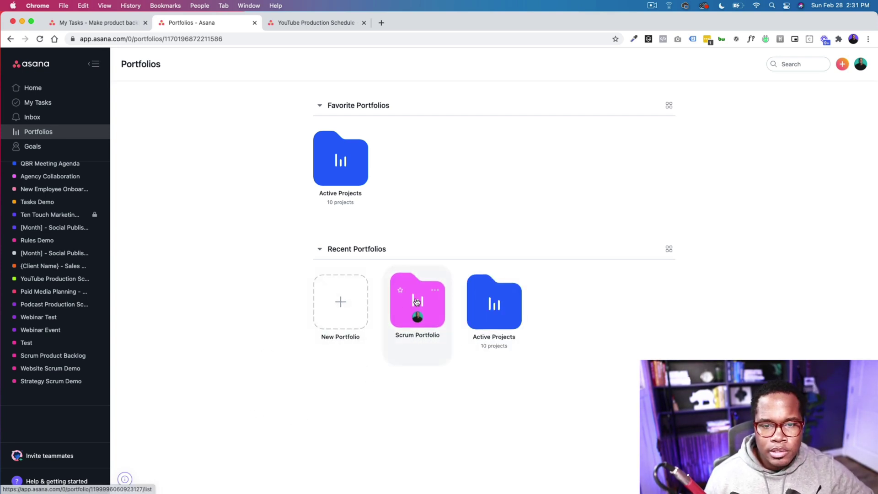
left_click(417, 300)
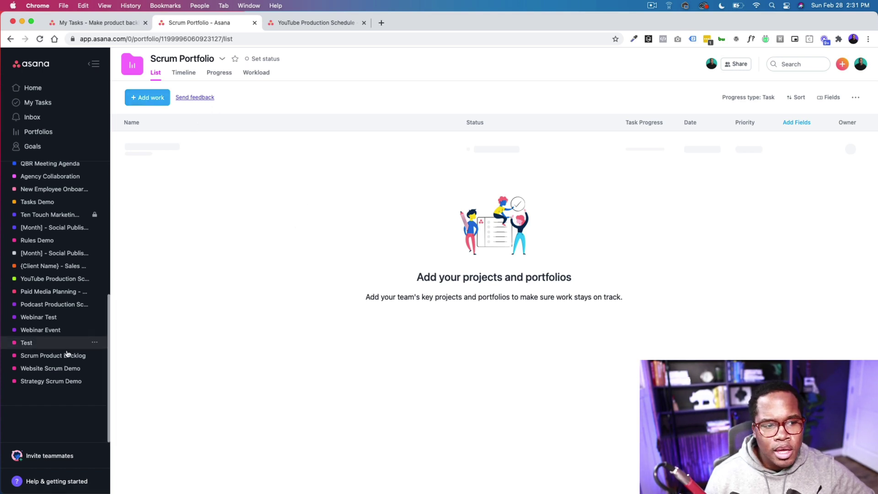
Add the Website Scrum Demo and Strategy Scrum Demo projects to the Scrum Portfolio
left_click(143, 98)
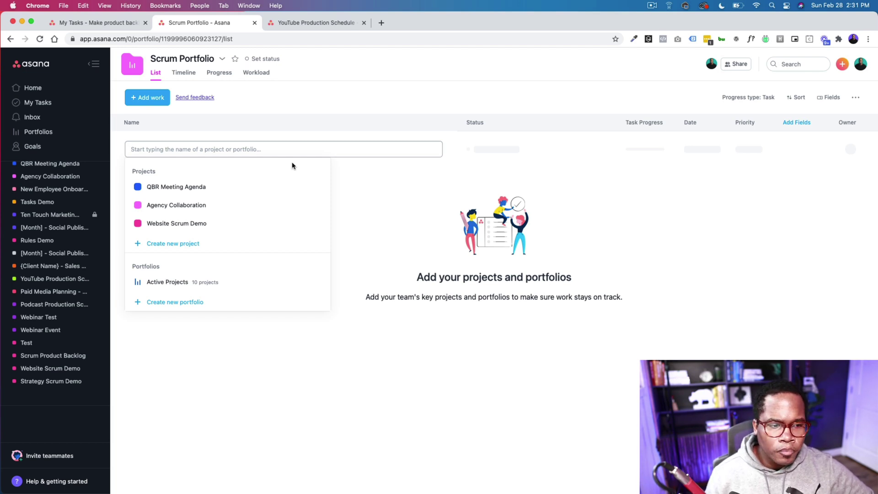
type("web")
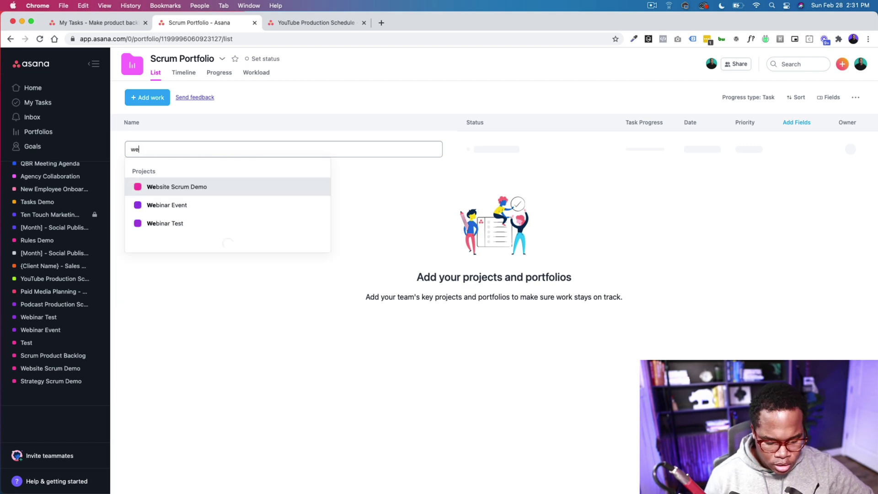
left_click(171, 188)
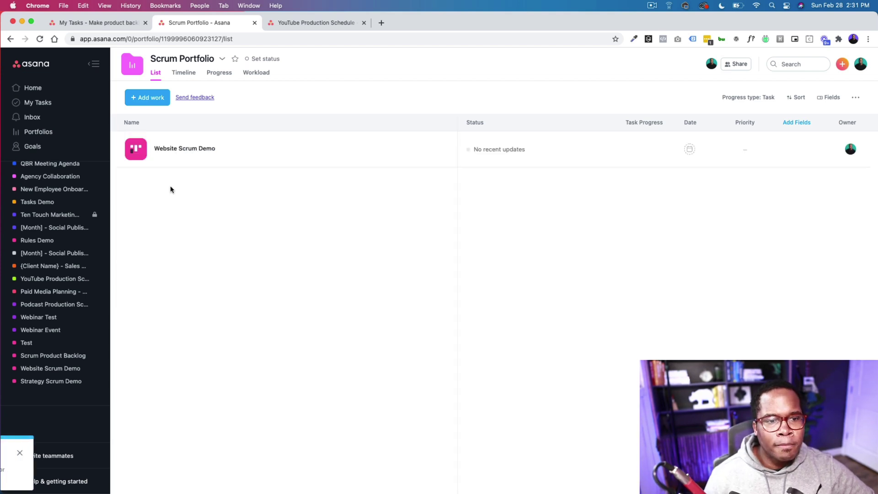
left_click(151, 98)
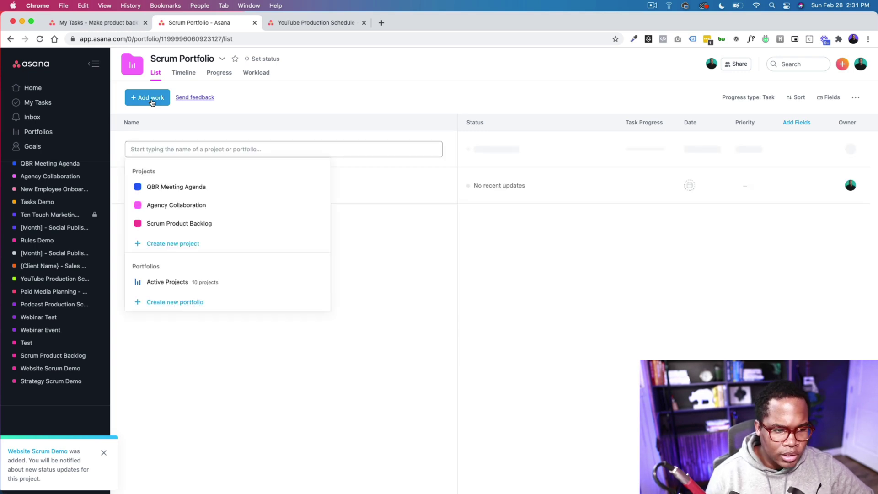
type("str")
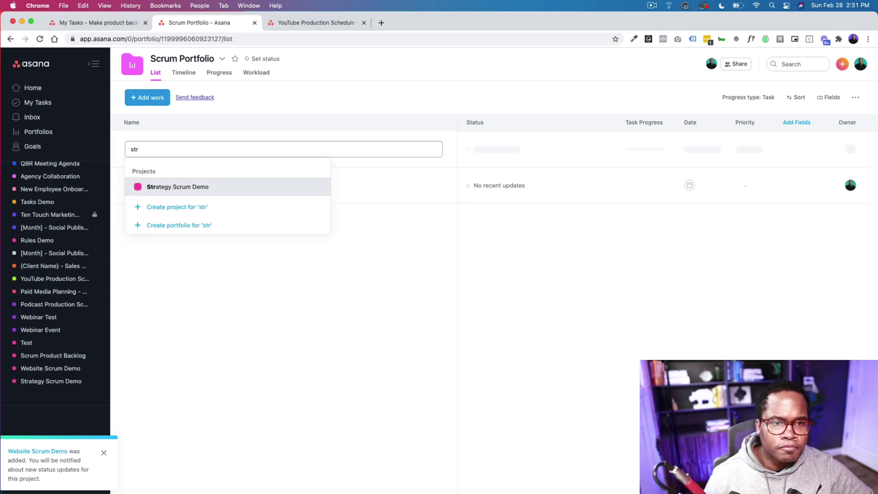
left_click(191, 186)
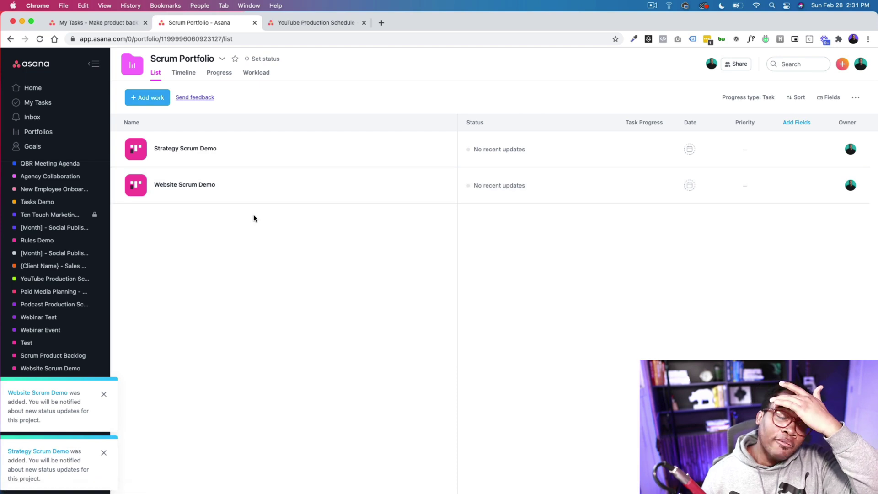
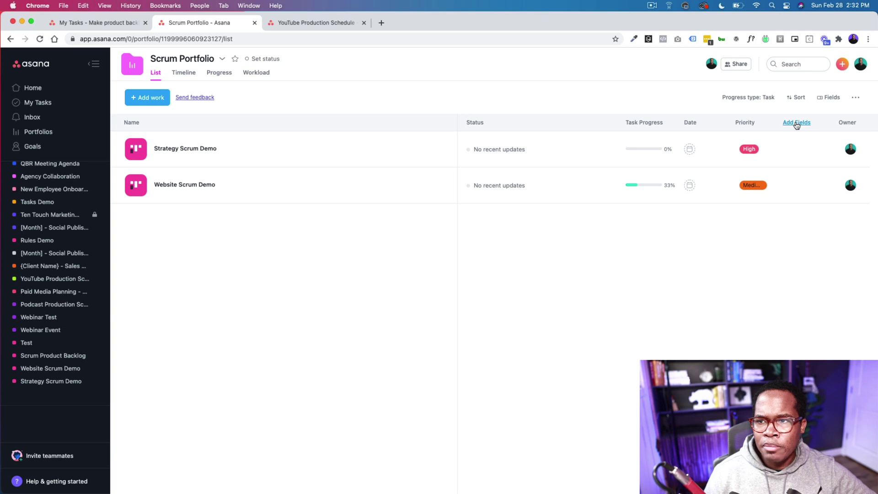
Add the existing Estimated Hours field from the organization's library to the portfolio
left_click(797, 123)
left_click(402, 115)
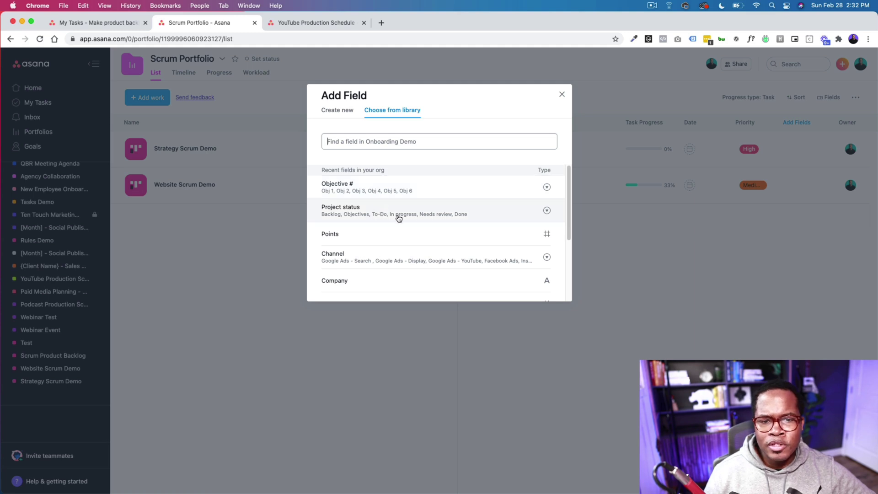
scroll(402, 218, "down", 3)
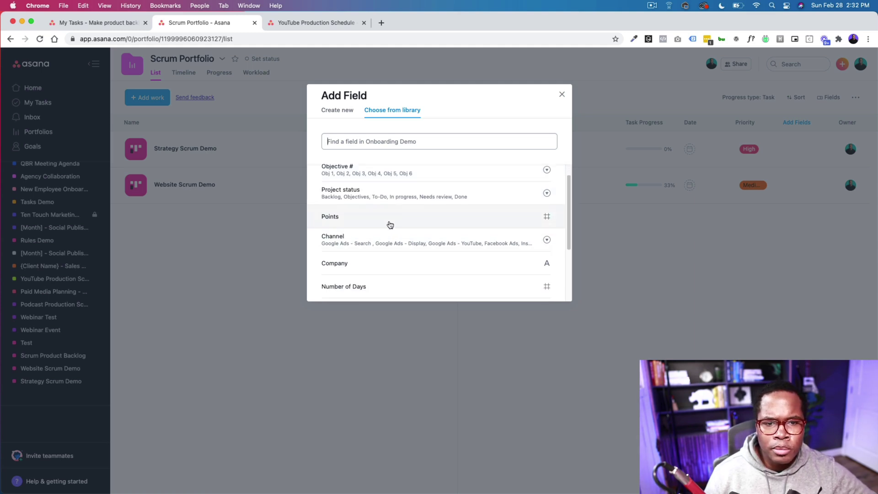
type("es")
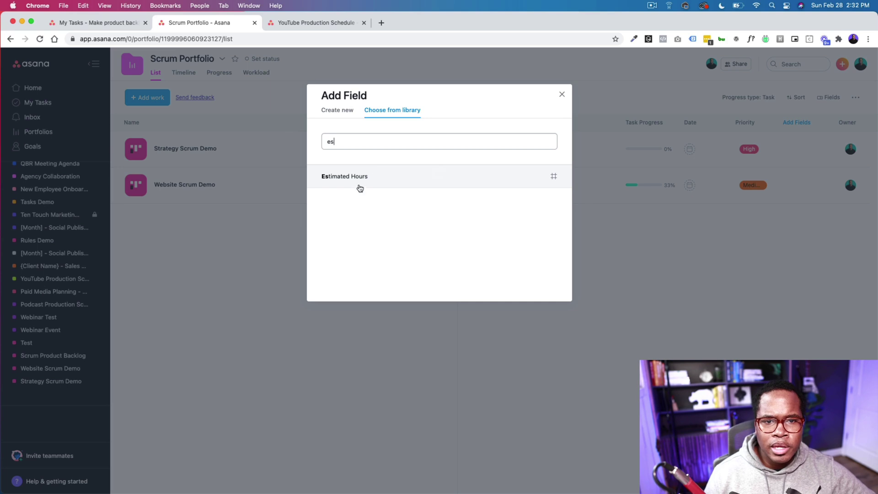
left_click(360, 187)
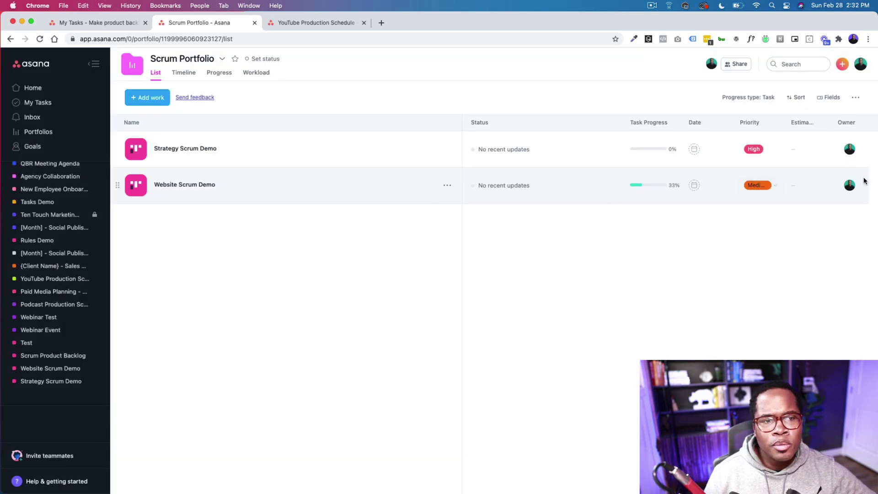
Set the estimated hours to 24 for Strategy Scrum Demo and 96 for Website Scrum Demo
left_click(801, 149)
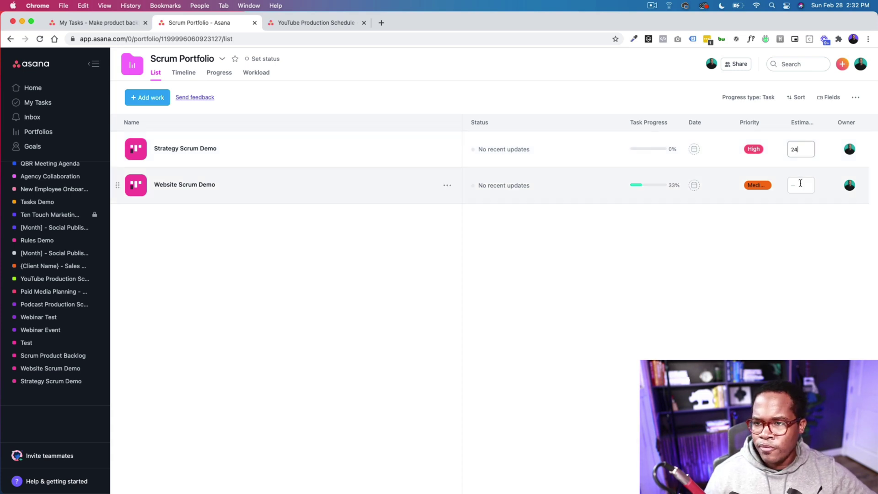
left_click(801, 183)
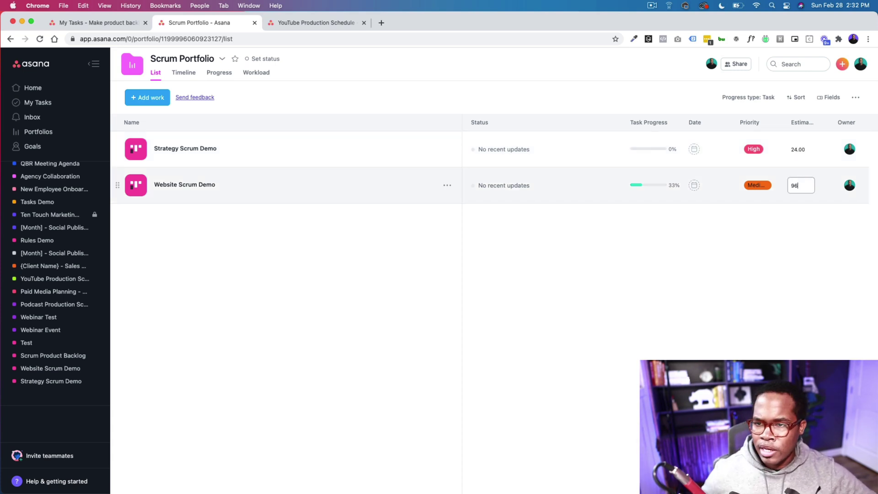
left_click(537, 257)
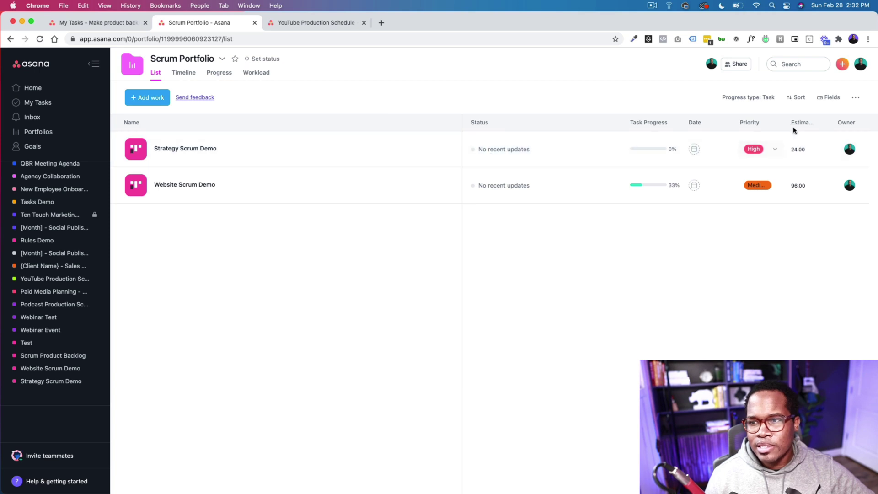
Check the portfolio's sort options and view its workload with the unscheduled tasks of both projects
left_click(796, 98)
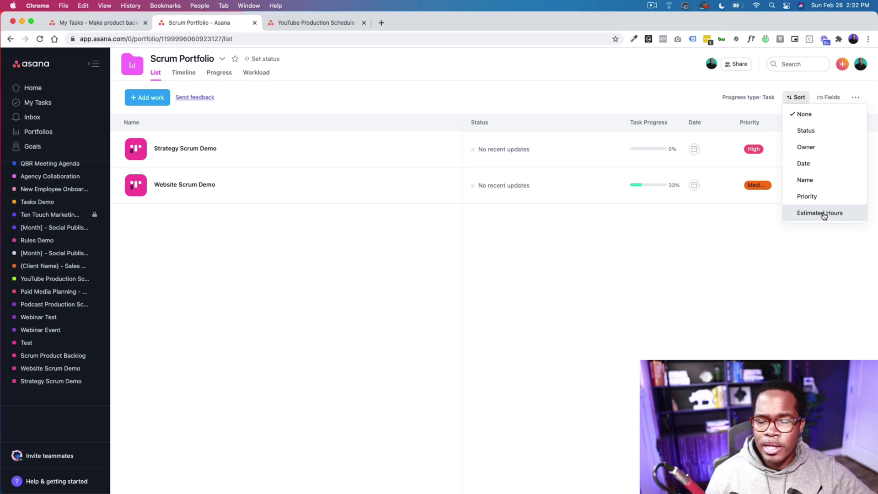
left_click(624, 288)
left_click(188, 73)
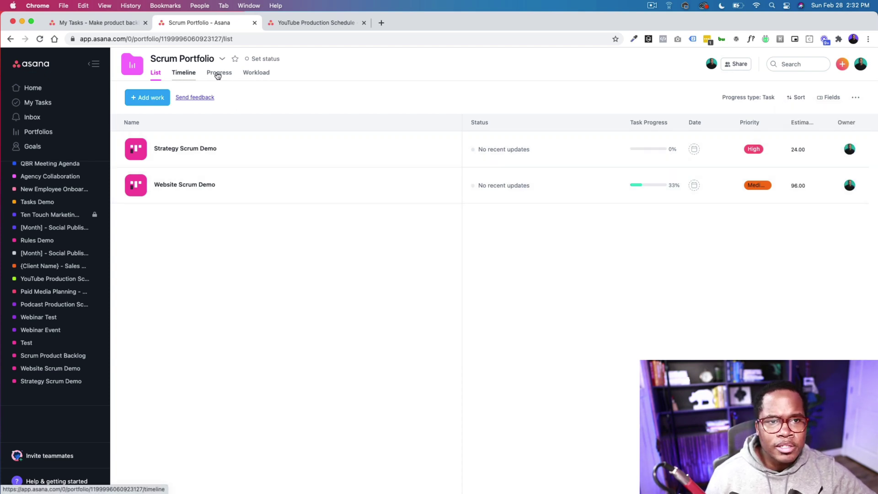
left_click(255, 74)
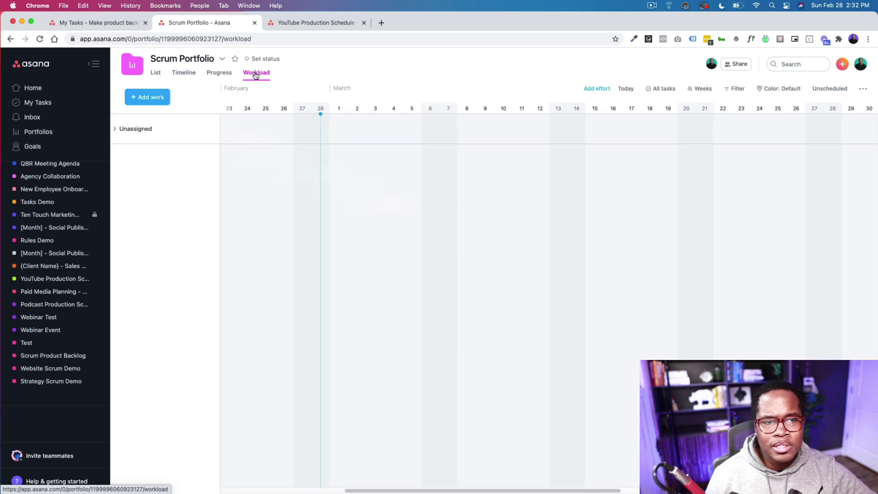
left_click(828, 88)
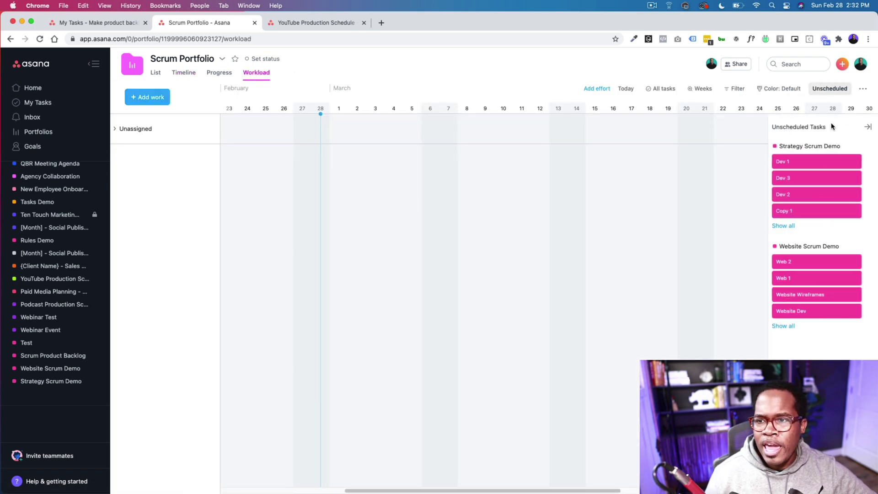
left_click(819, 167)
left_click(630, 80)
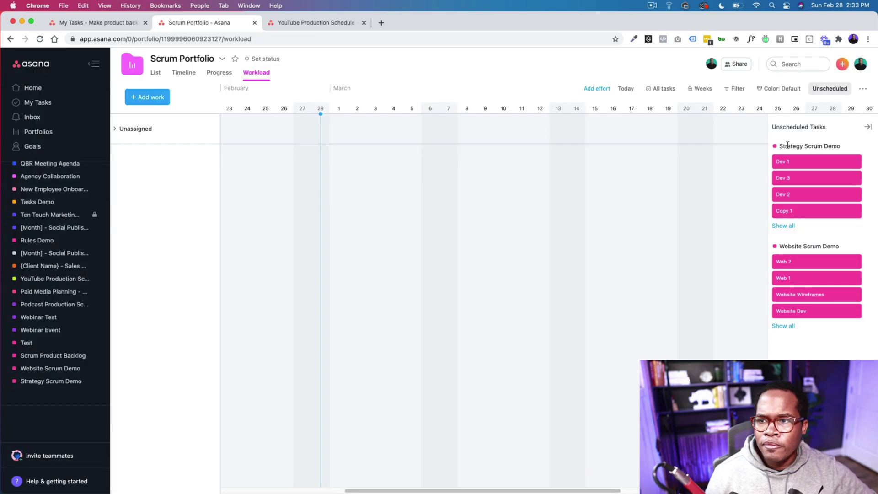
Assign the unscheduled Strategy Scrum Demo task Dev 1 to yourself, due 03/03/21, and expand your workload row
left_click_drag(803, 160, 370, 157)
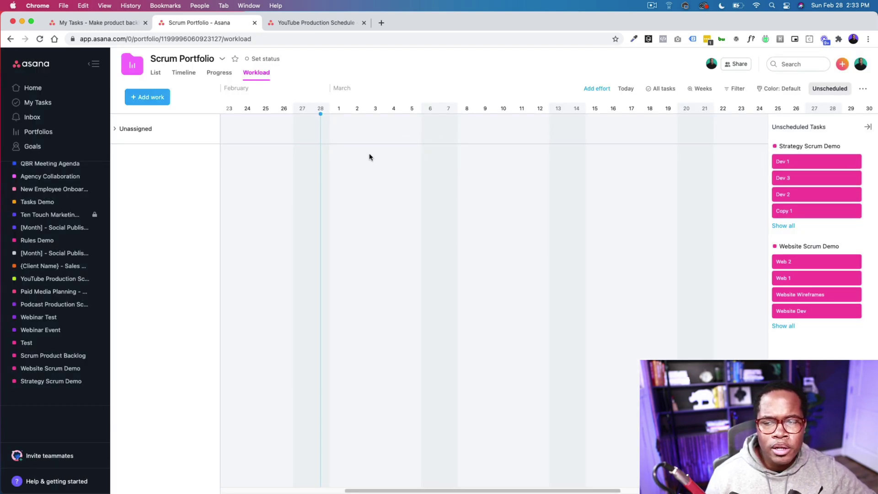
left_click(822, 163)
left_click(302, 129)
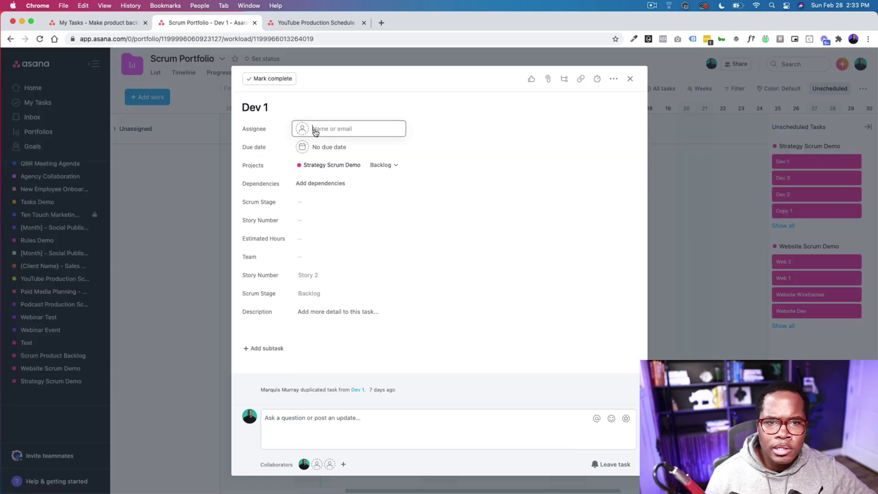
left_click(324, 147)
left_click(327, 147)
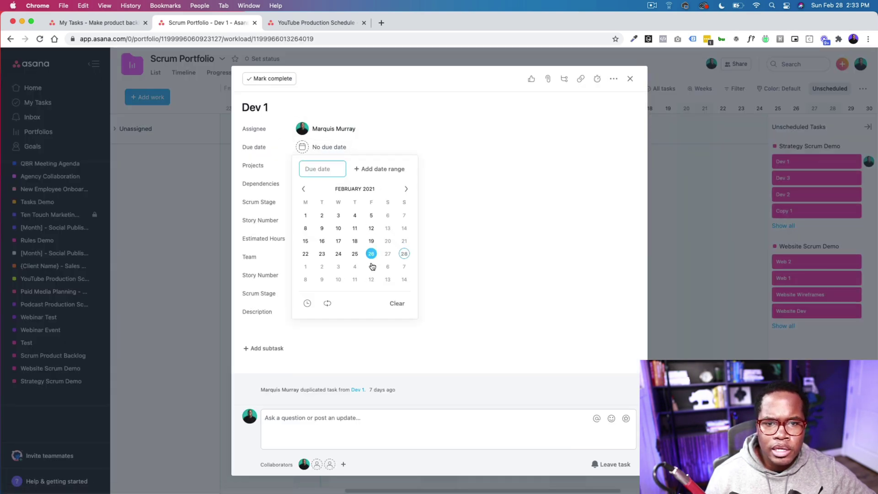
left_click(334, 268)
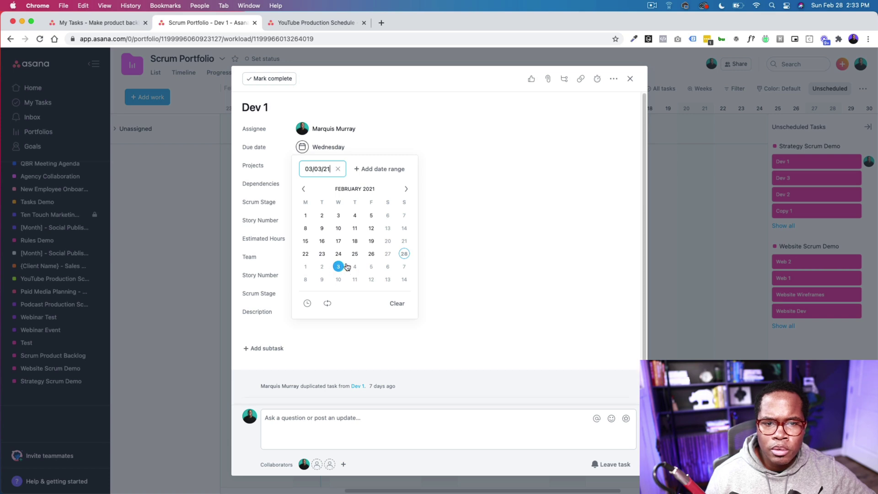
left_click(630, 79)
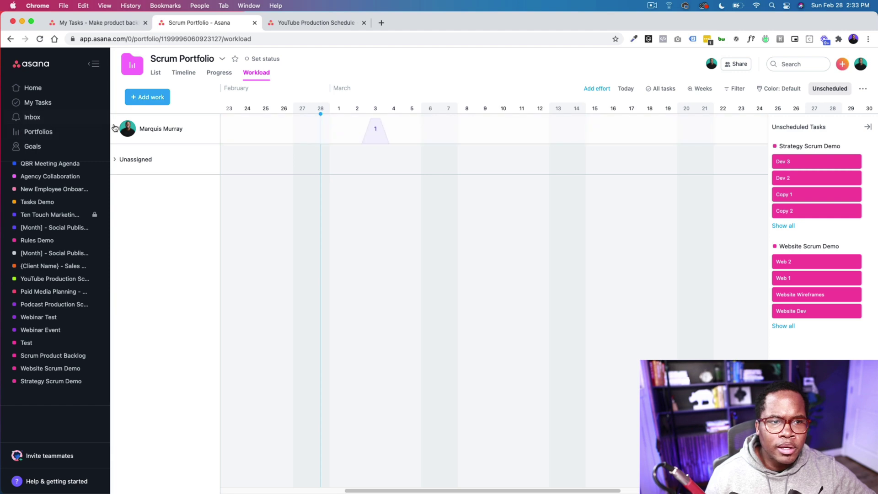
left_click(114, 129)
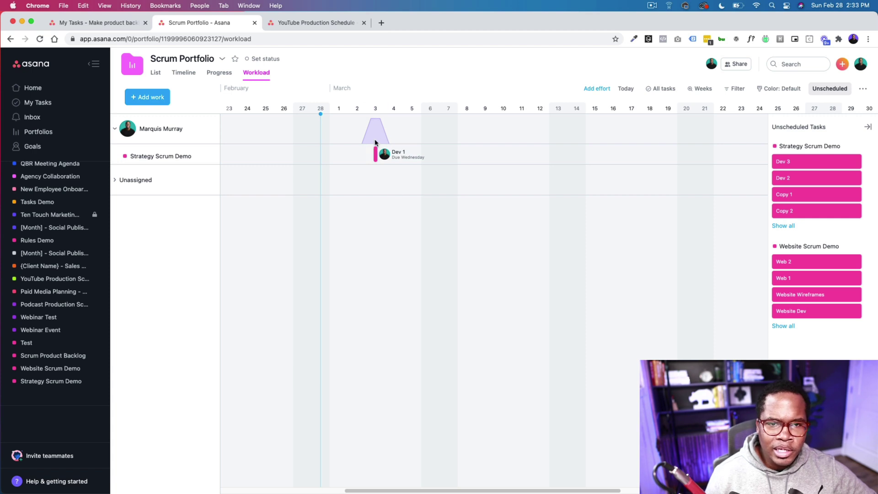
Rename the Story column on the Website Scrum Demo board as "Story (Do not move)"
left_click(50, 368)
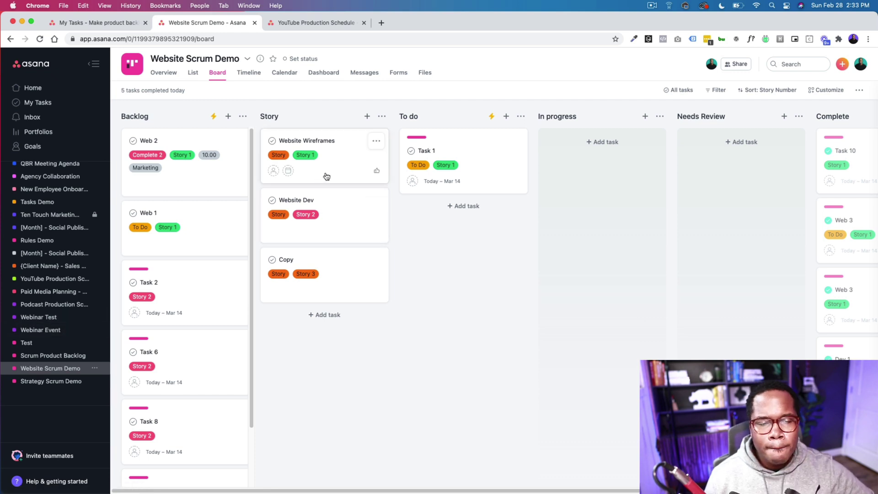
left_click(285, 117)
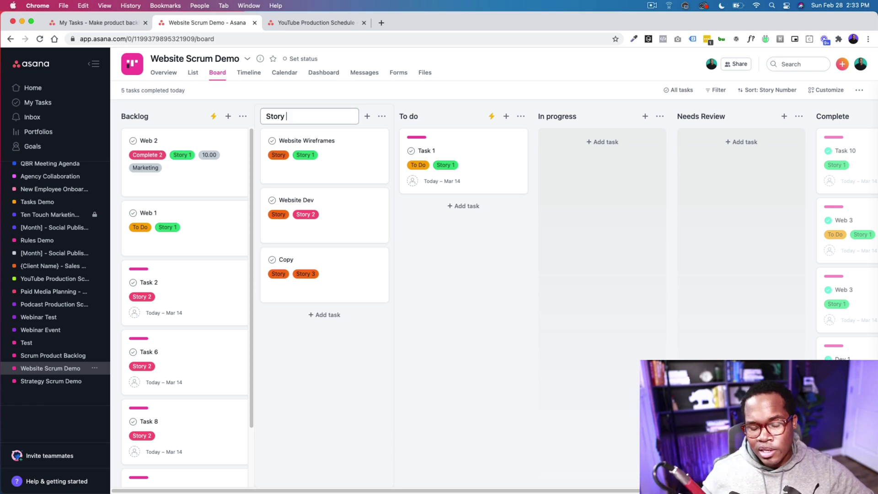
type("(Do not move")
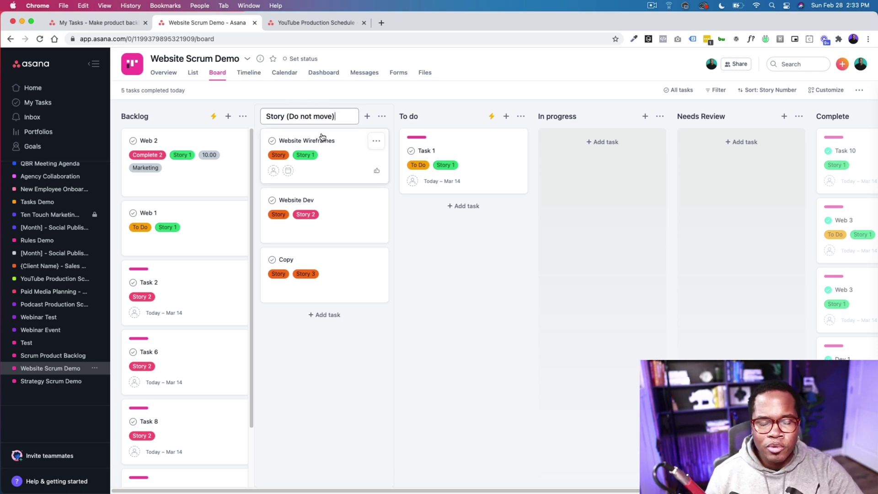
Mark the Website Wireframes, Website Dev and Copy tasks as milestones together in the project's list view
left_click(193, 72)
left_click_drag(345, 267, 173, 267)
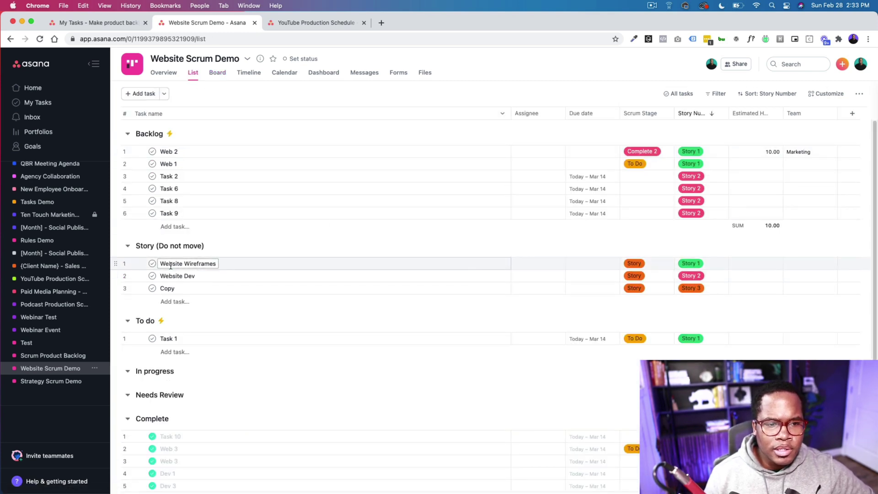
left_click(168, 289, "shift")
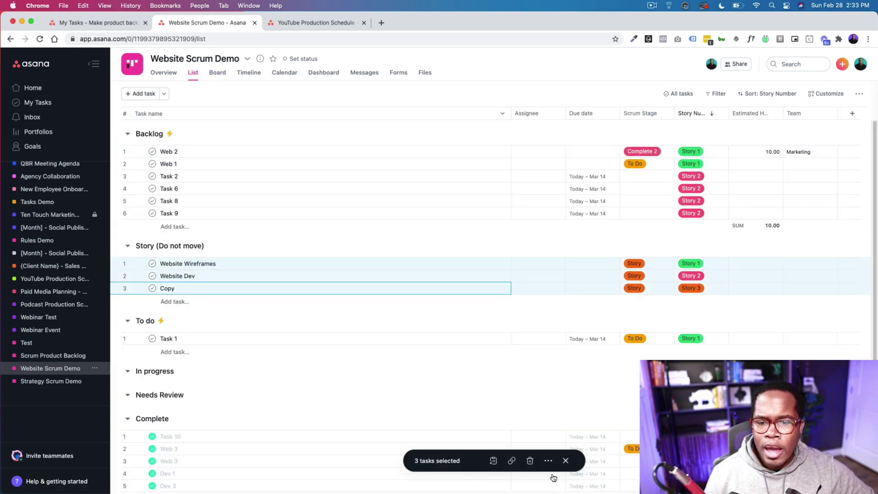
left_click(548, 461)
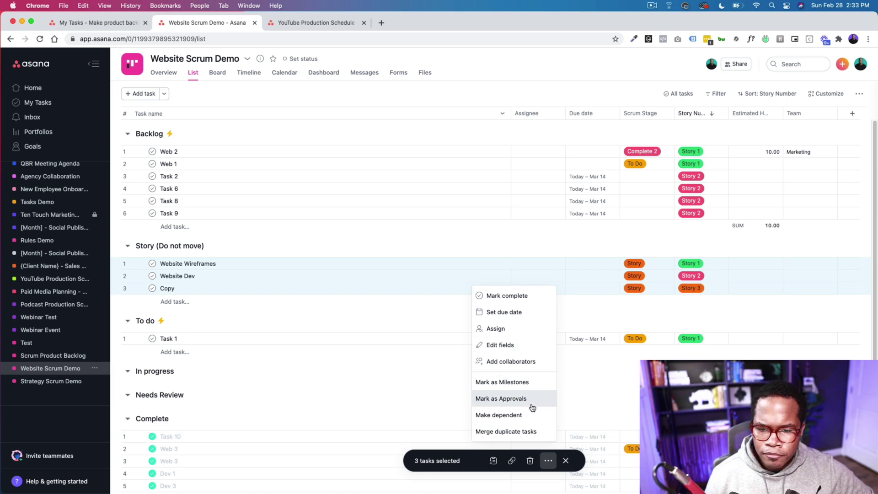
left_click(526, 385)
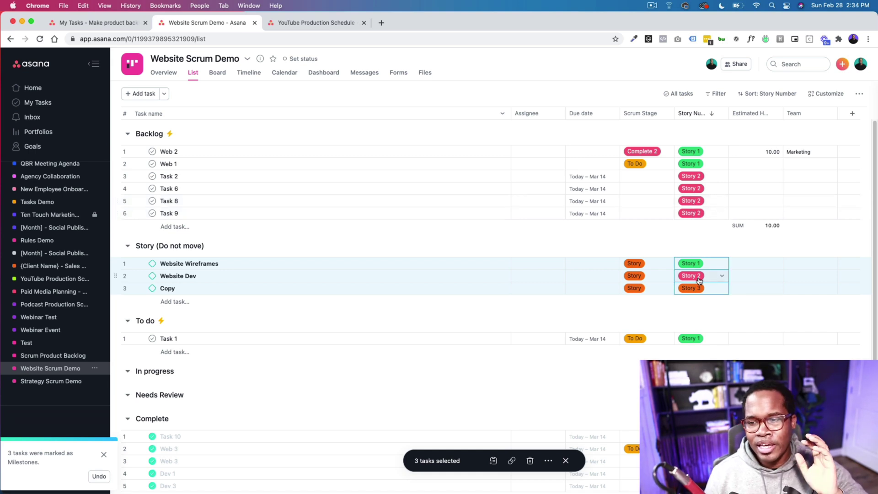
left_click(566, 460)
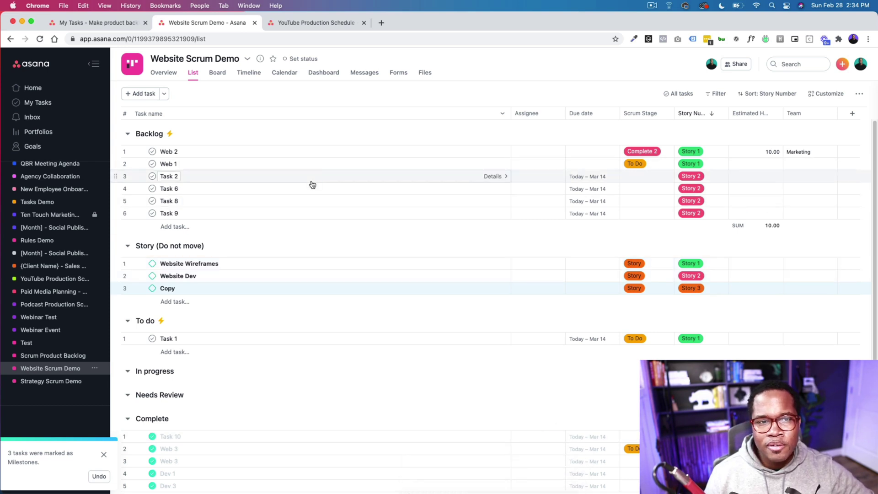
On the board, mark the Website Wireframes milestone as blocked by Website Scrum Demo's Web 1 task and reopen it to check the dependency
left_click(218, 73)
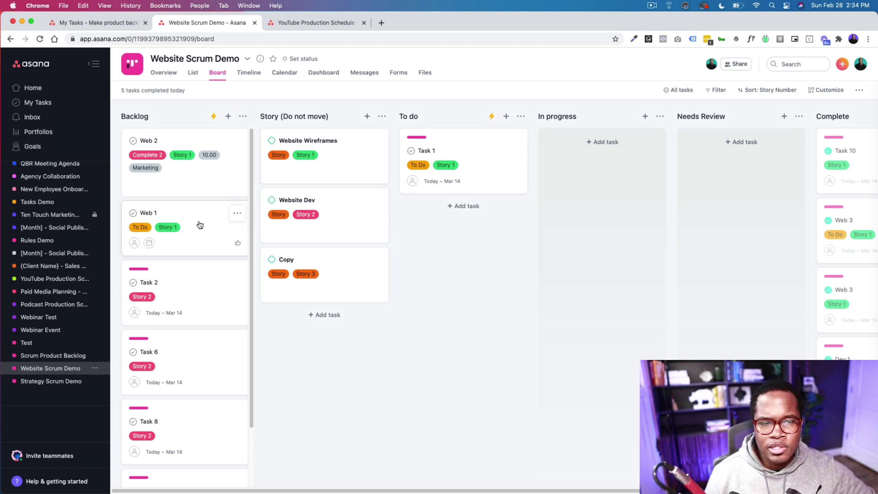
left_click(329, 173)
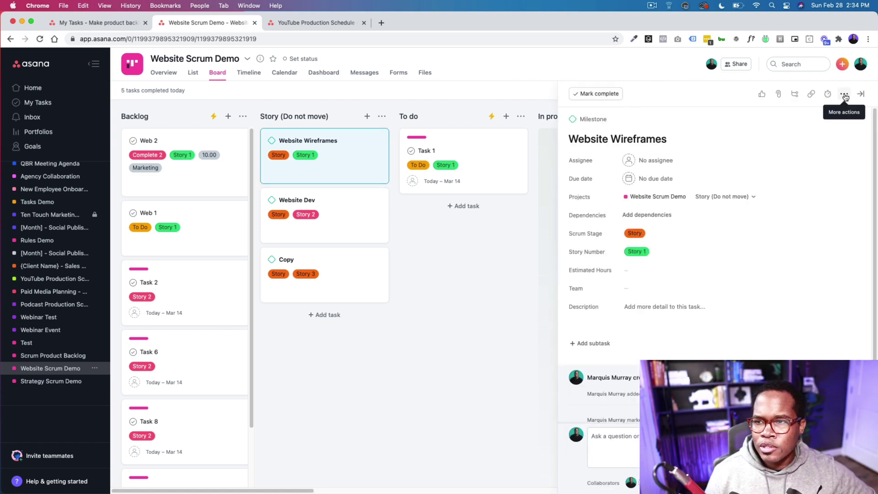
left_click(635, 216)
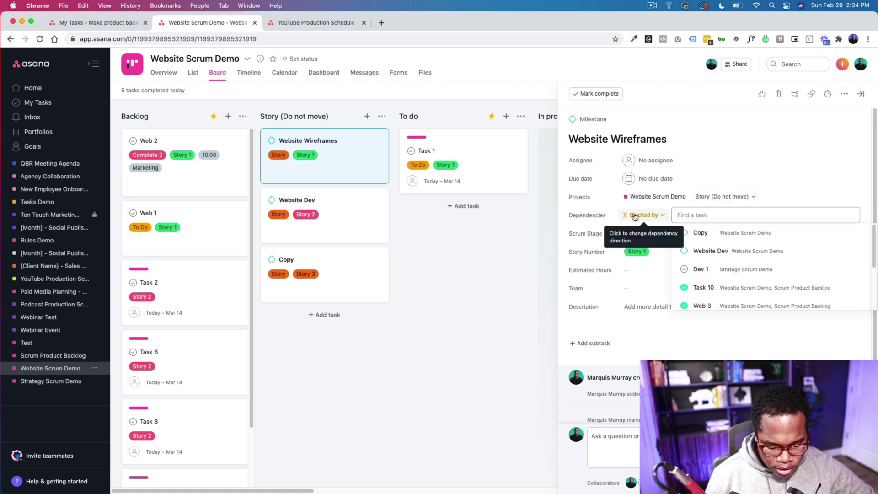
type("web 1")
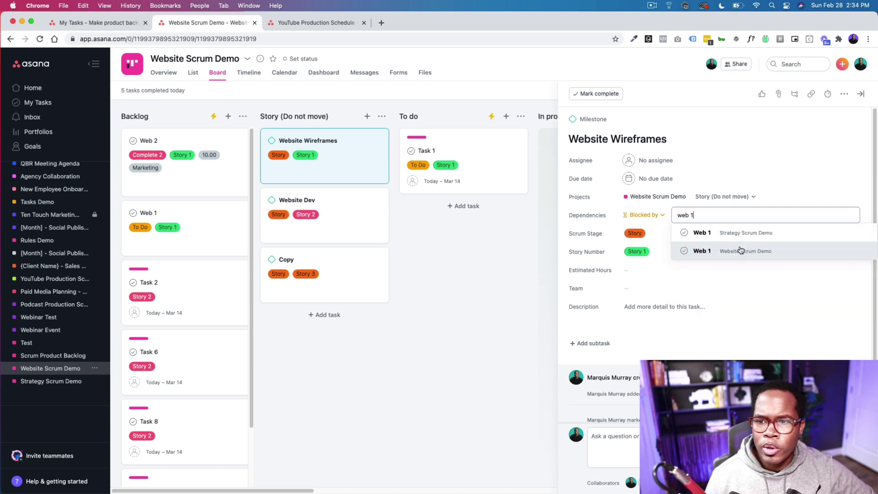
left_click(736, 252)
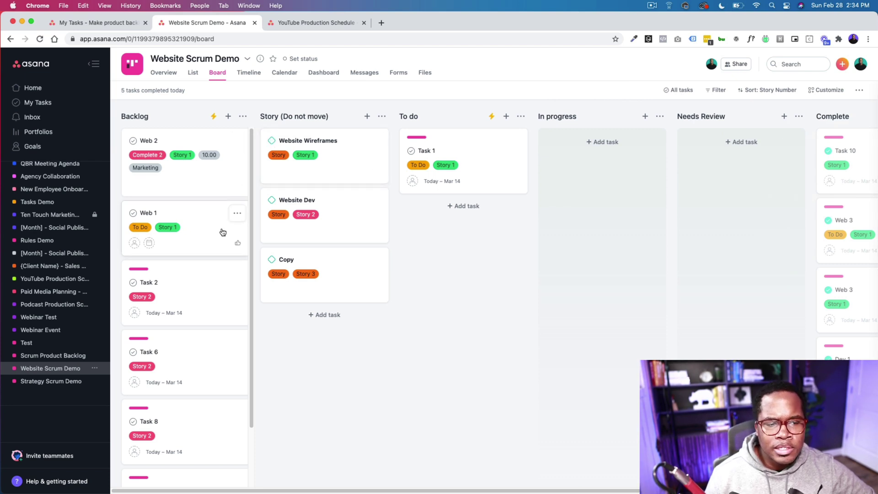
left_click(336, 170)
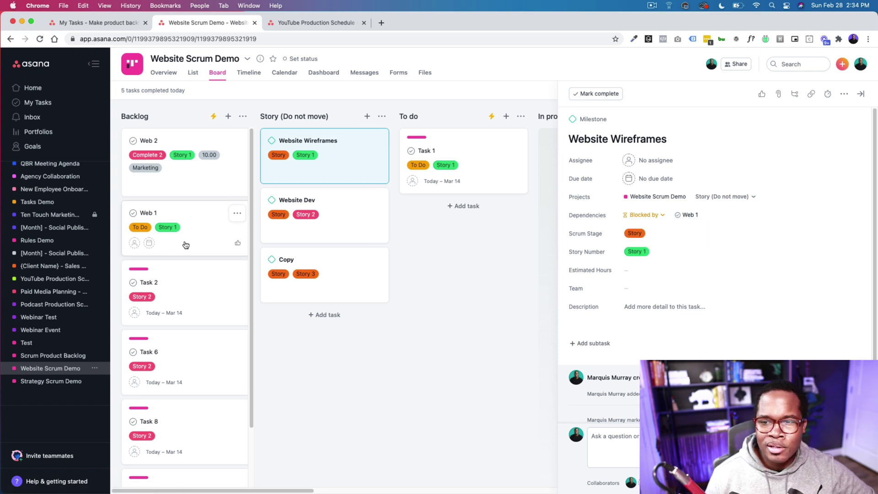
Schedule the unscheduled Website Wireframes milestone for March 1 in the timeline's Story (Do not move) section
left_click(249, 73)
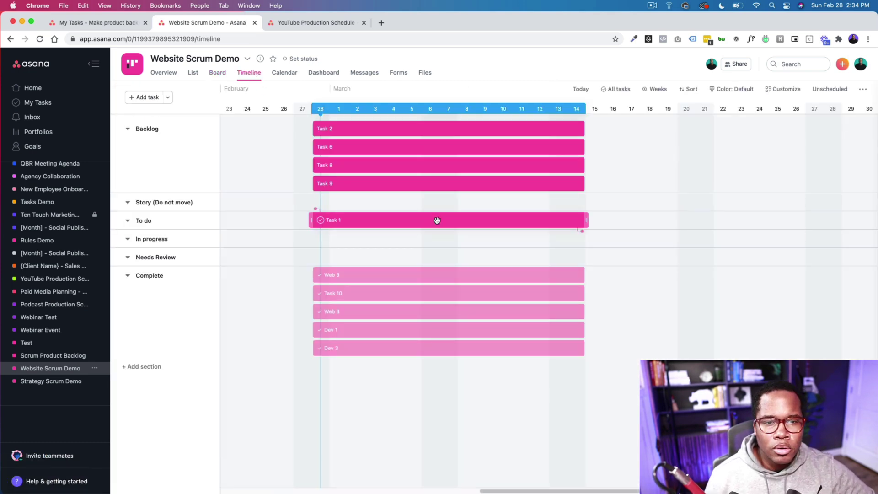
left_click(828, 95)
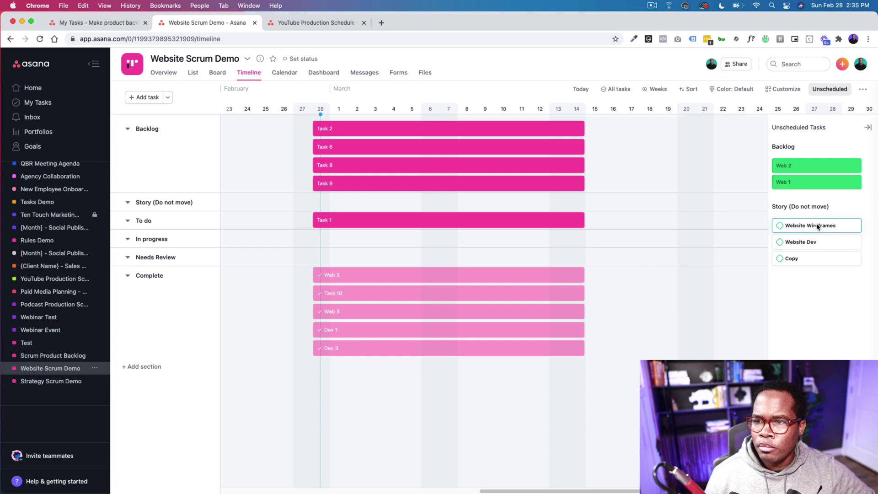
left_click(193, 76)
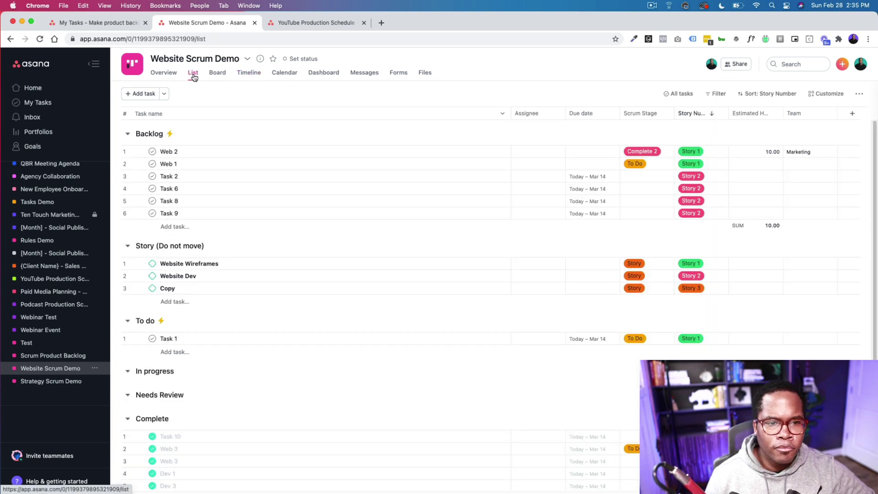
left_click(247, 72)
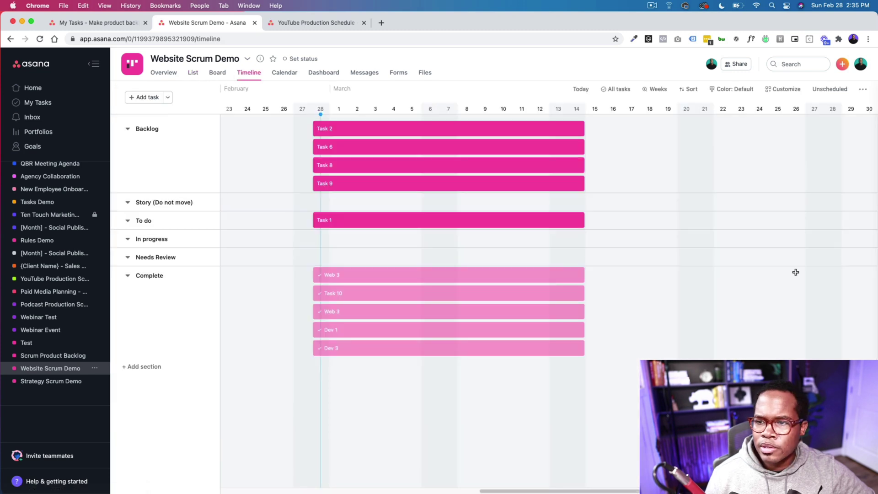
left_click(830, 89)
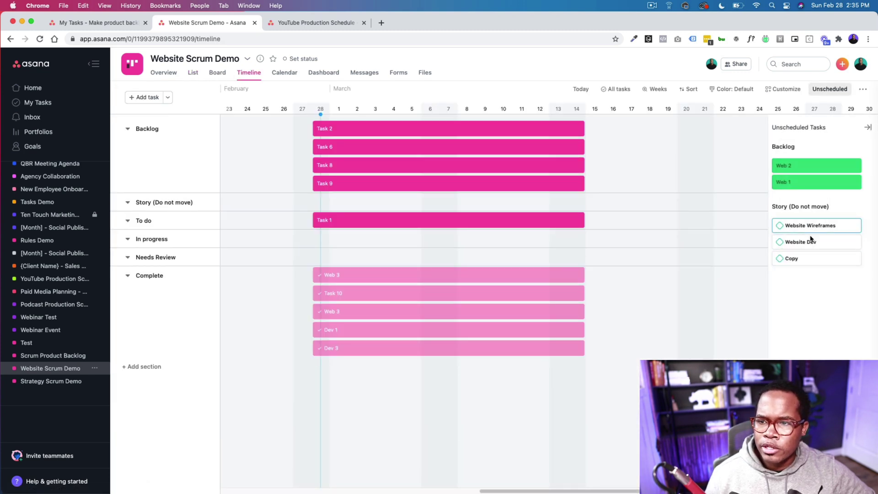
left_click_drag(813, 227, 336, 202)
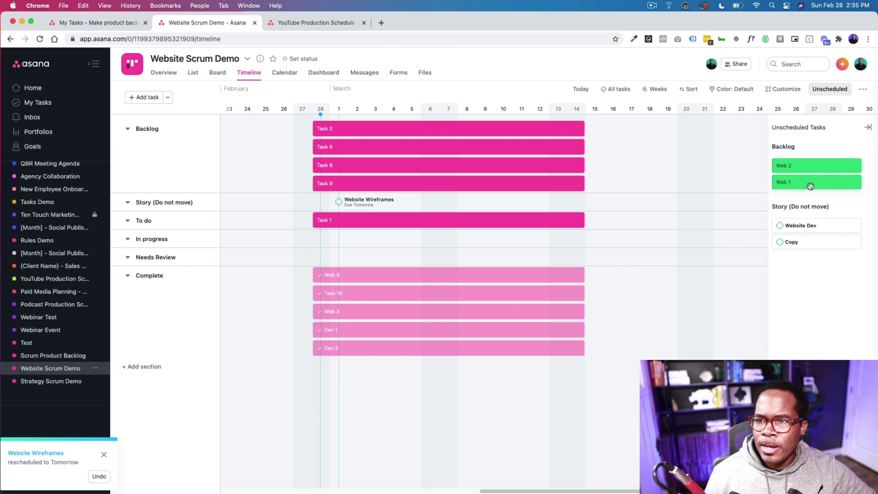
Schedule Web 1 and Web 2 for March 1–5 in the timeline's To do section, and make Website Wireframes dependent on Web 2
left_click_drag(810, 187, 382, 227)
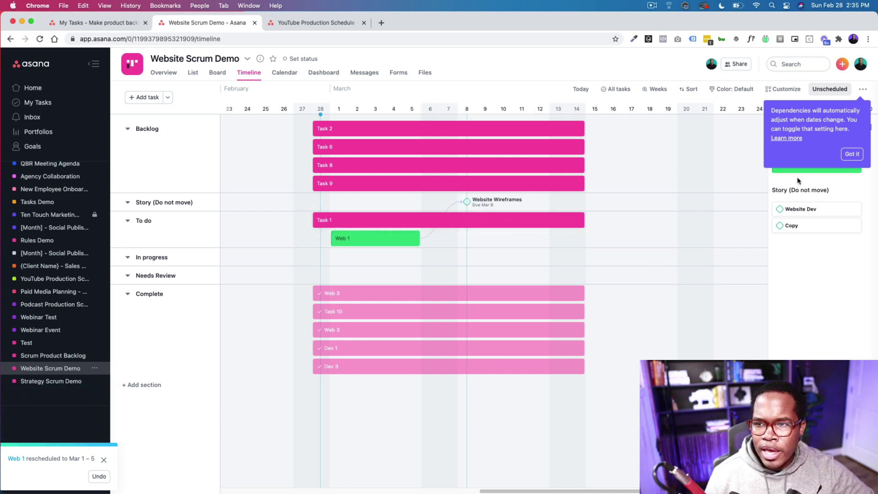
left_click_drag(796, 171, 372, 249)
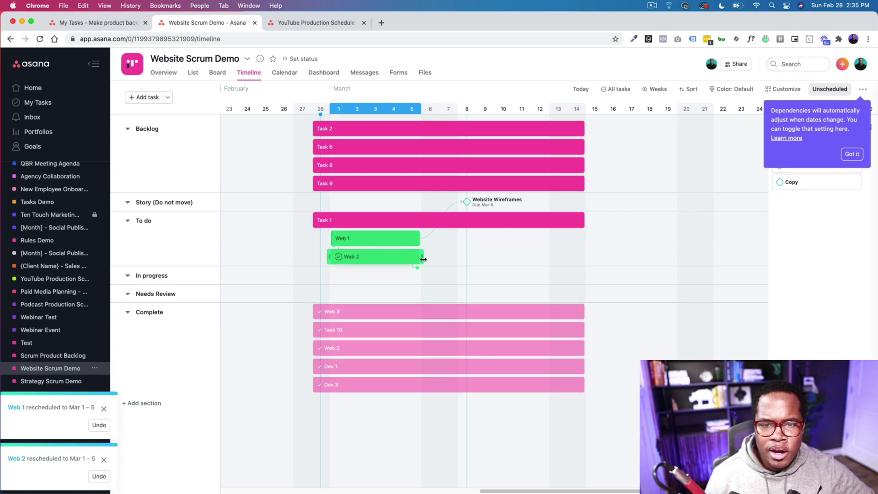
left_click_drag(424, 268, 466, 204)
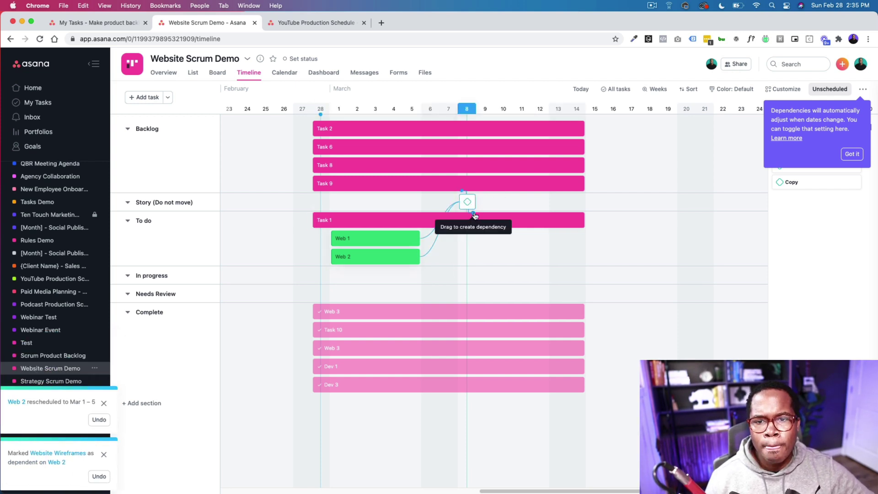
Try to mark the Website Wireframes milestone complete to check its blocking tasks, cancel the completion, and return to the project's board
left_click(468, 203)
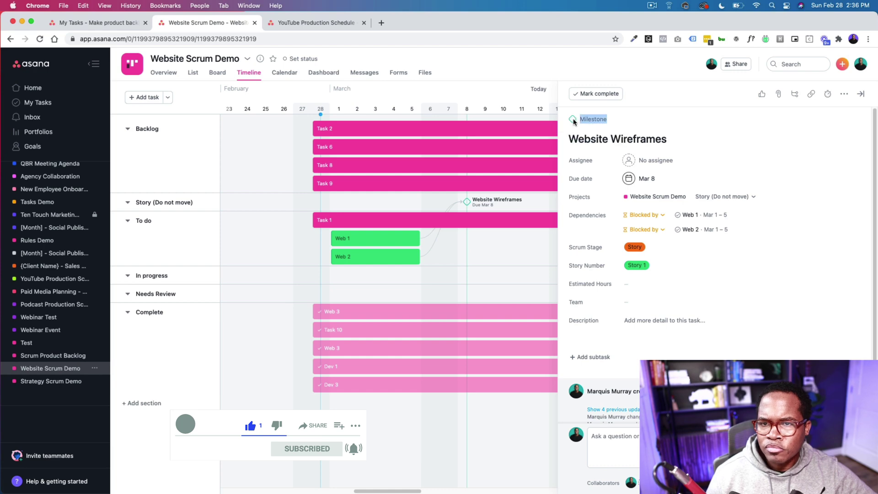
left_click(593, 95)
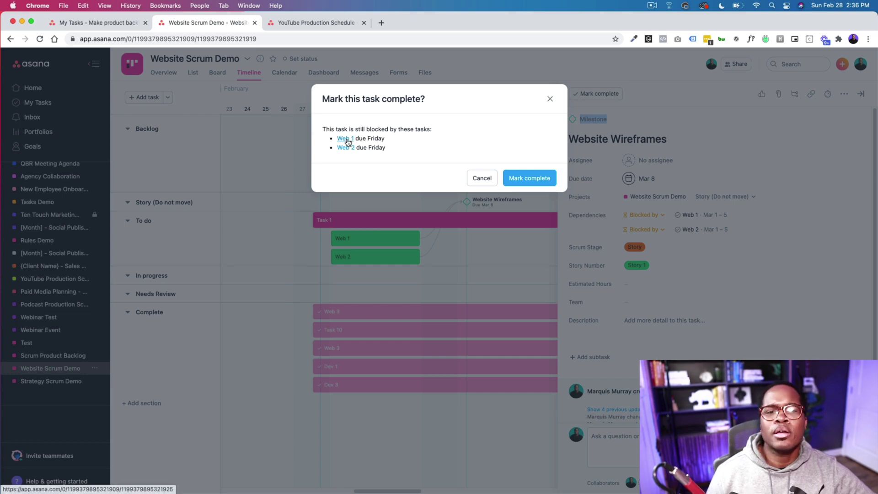
left_click(473, 179)
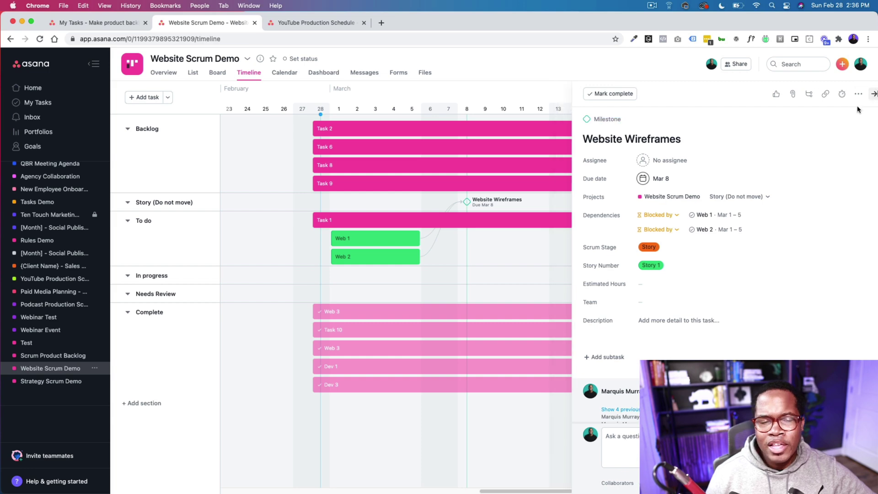
left_click(863, 93)
left_click(219, 75)
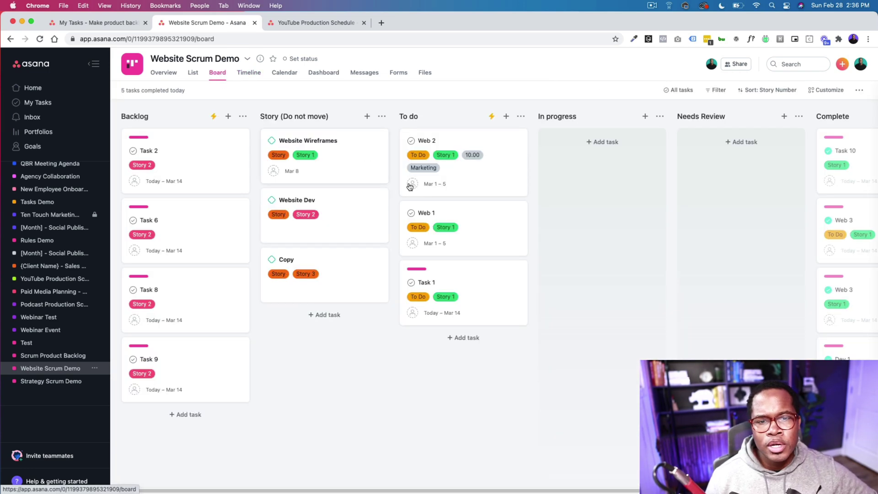